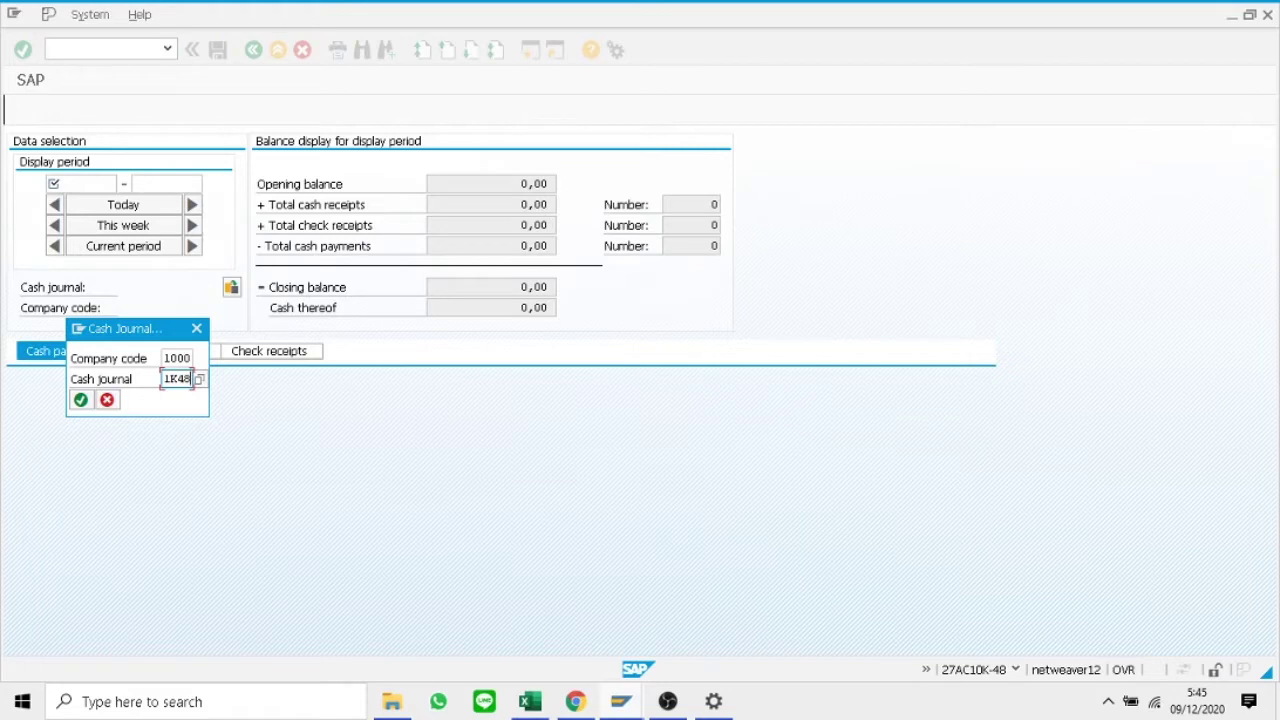
- Open cash journal 1K48 for company code 1000 and choose CASH PURCHASE OFFICE MATS as the first cash payment's business transaction
left_click(81, 400)
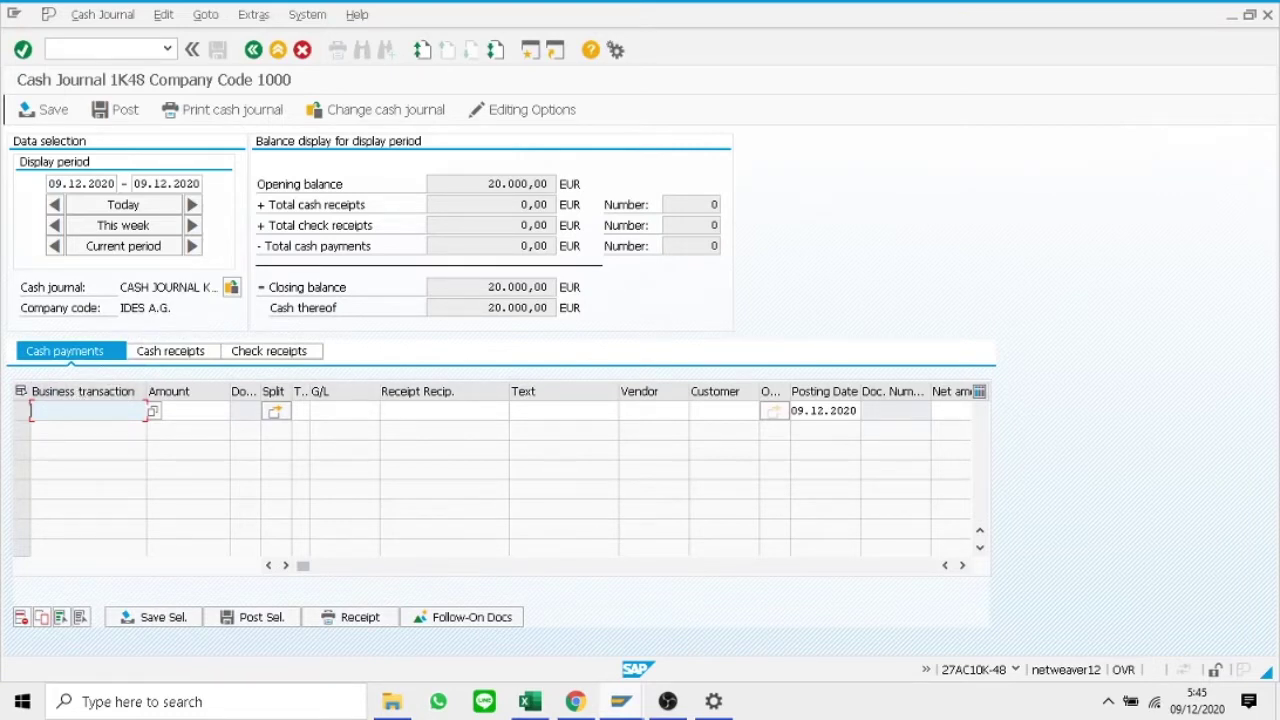
left_click(117, 414)
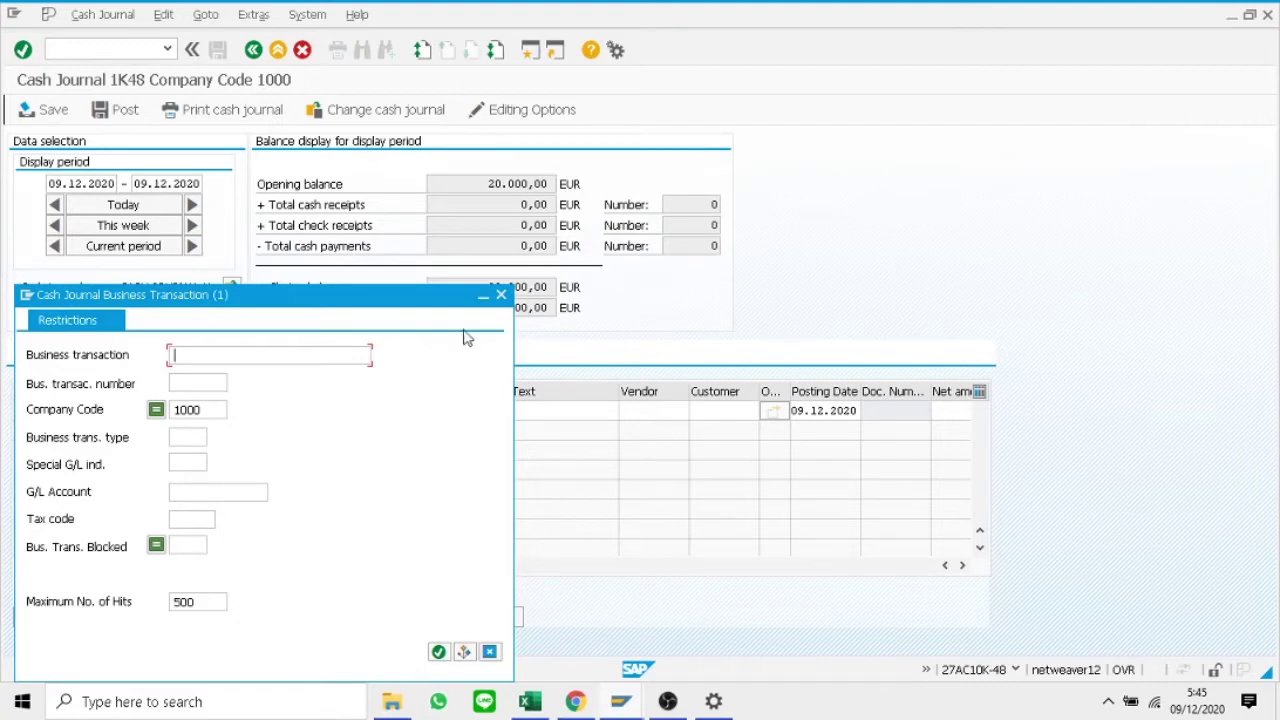
type("CASH PURCHASE")
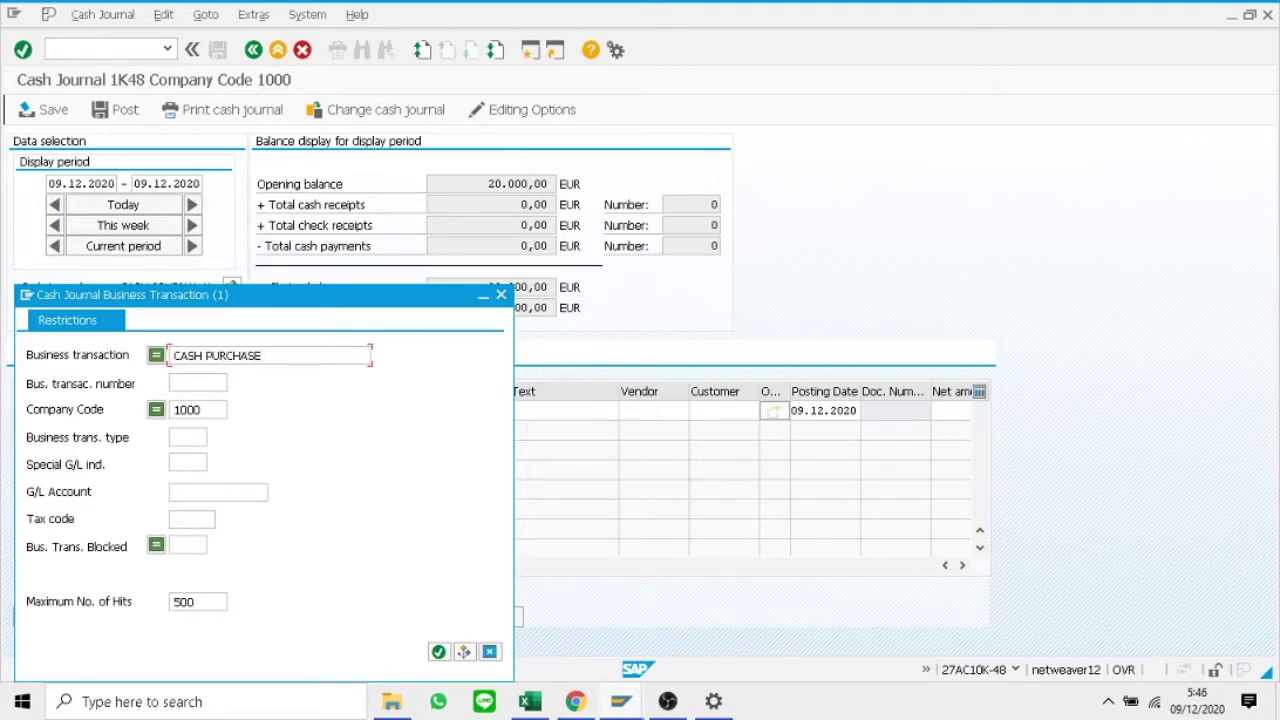
type(" OFFICE MATS")
left_click(438, 651)
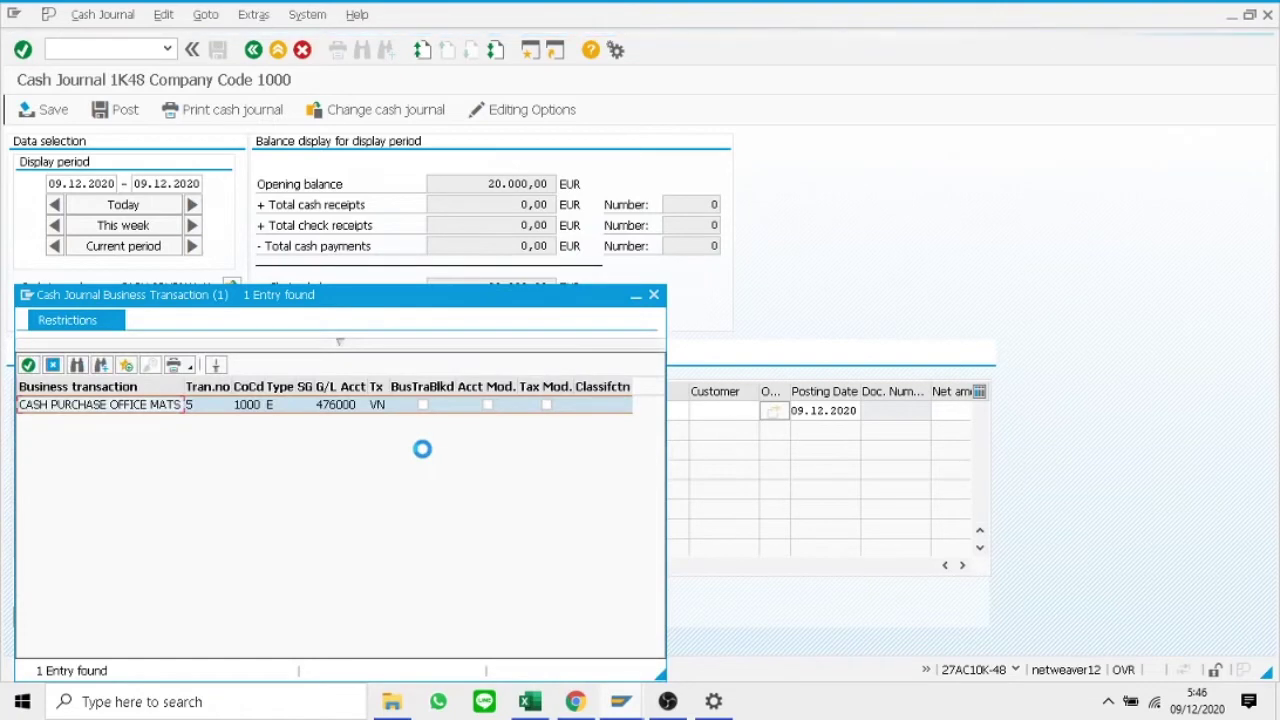
double_click(141, 412)
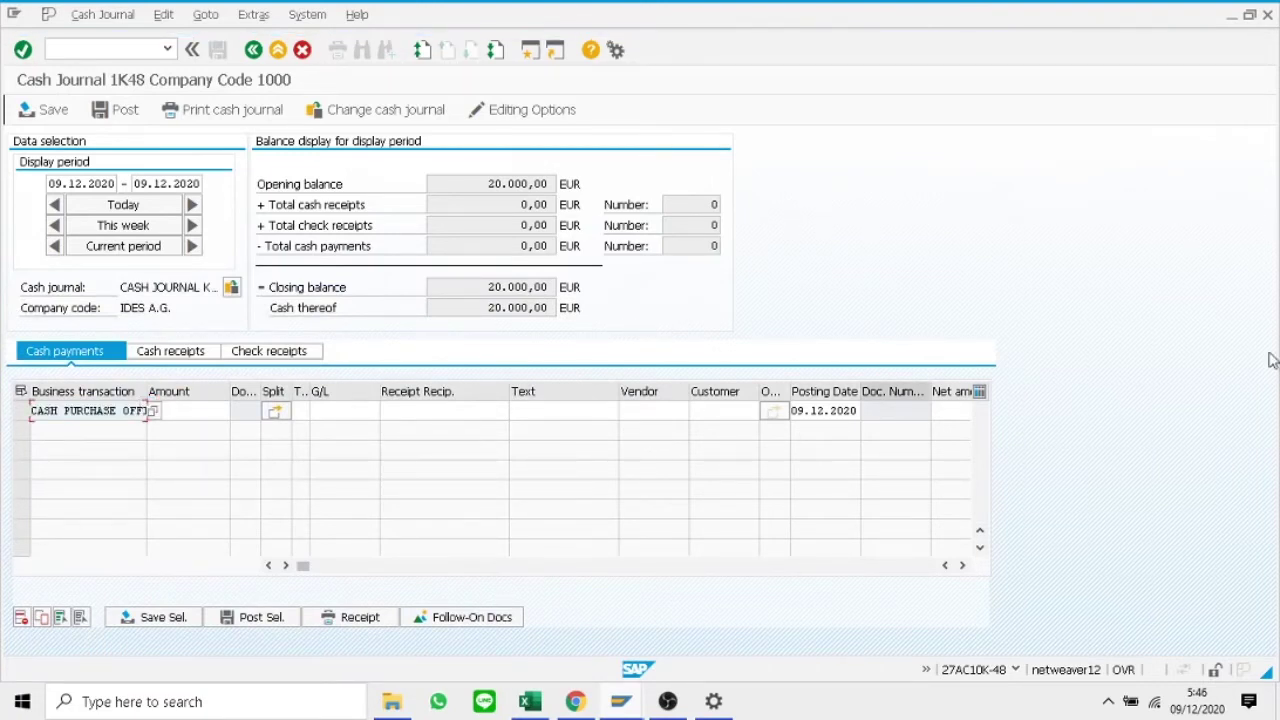
- Fill in the cash purchase payment with amount 30, the receipt recipient's name and the text PRINTERPAPER
left_click(213, 415)
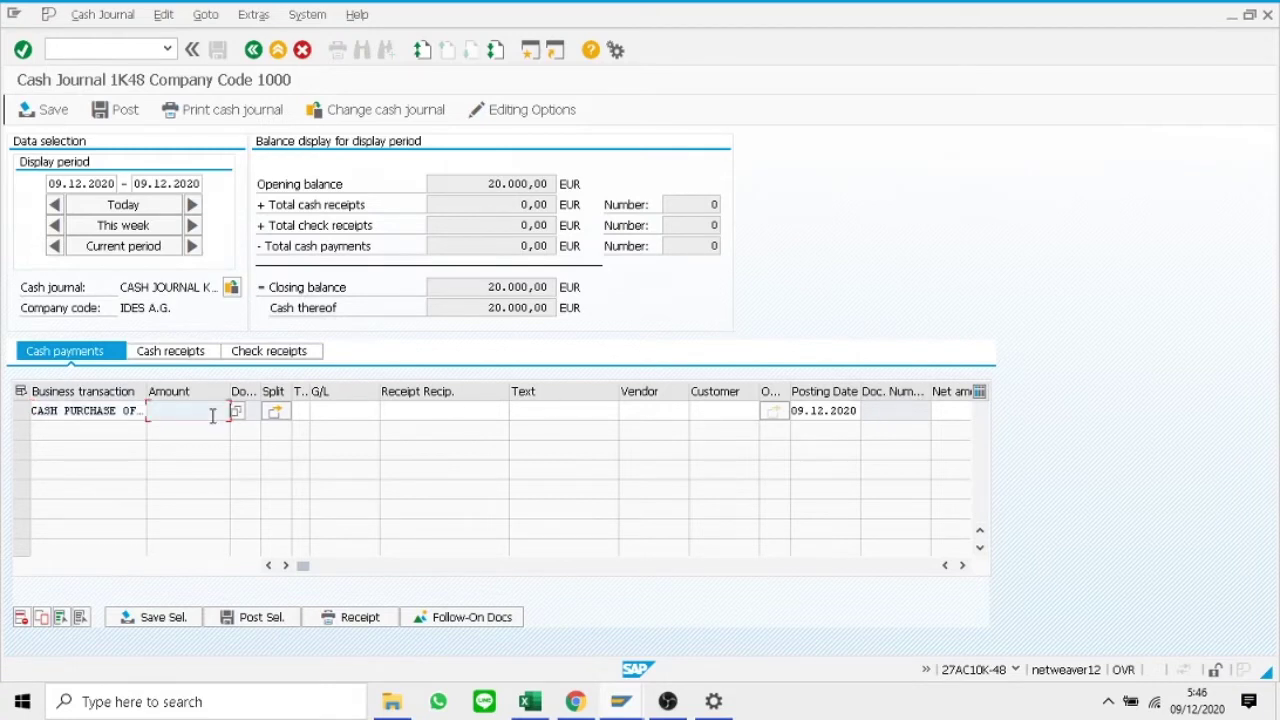
type("30")
left_click(407, 407)
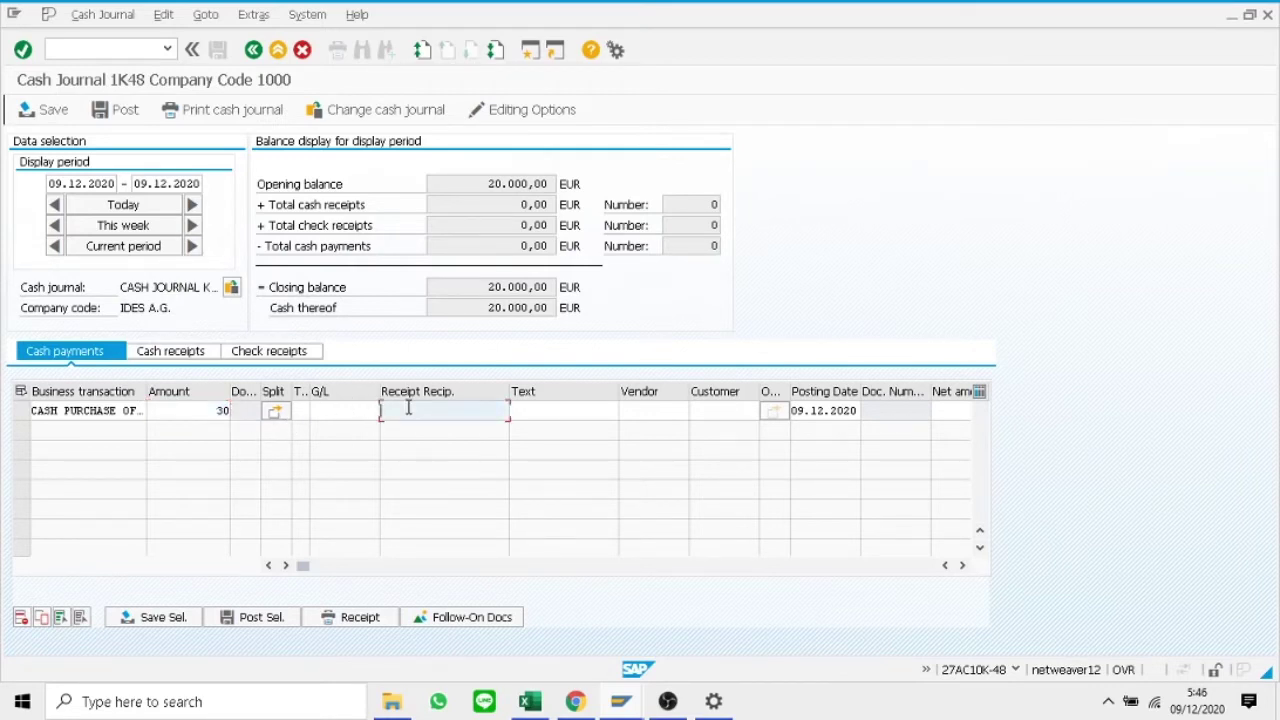
type("PAULL DOALL")
left_click(555, 410)
type("P")
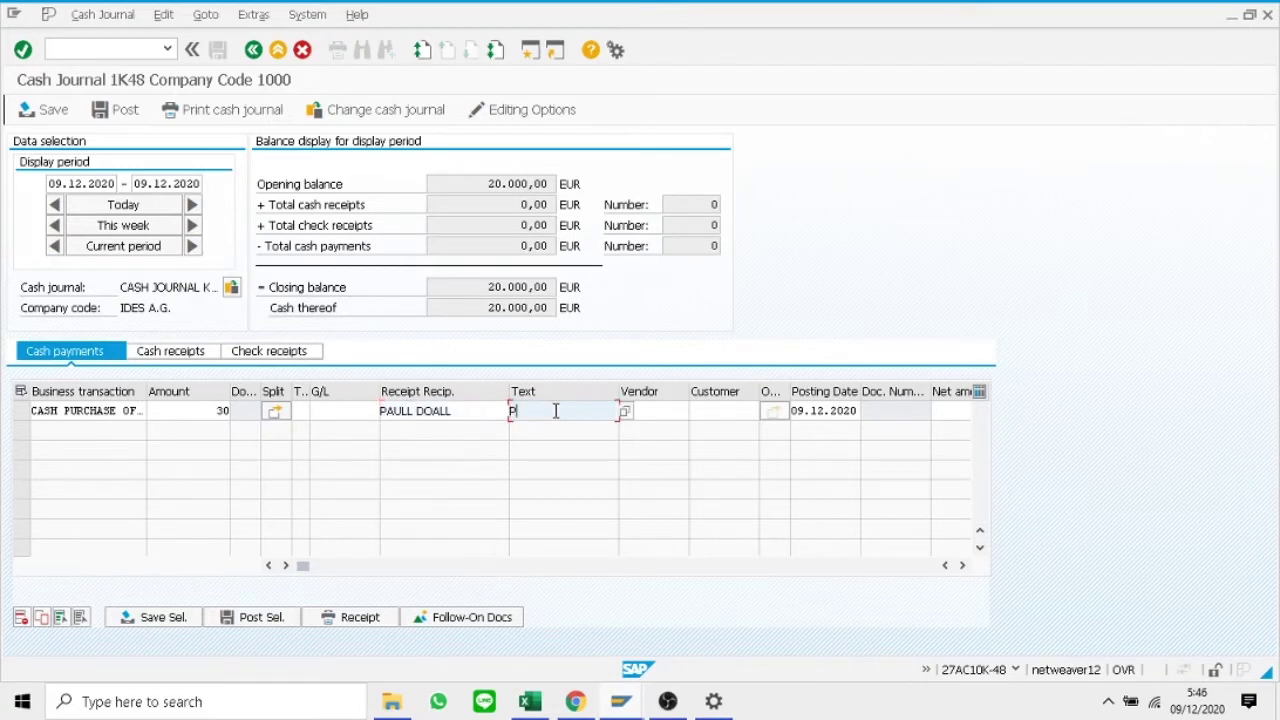
type("RINTERPAPER")
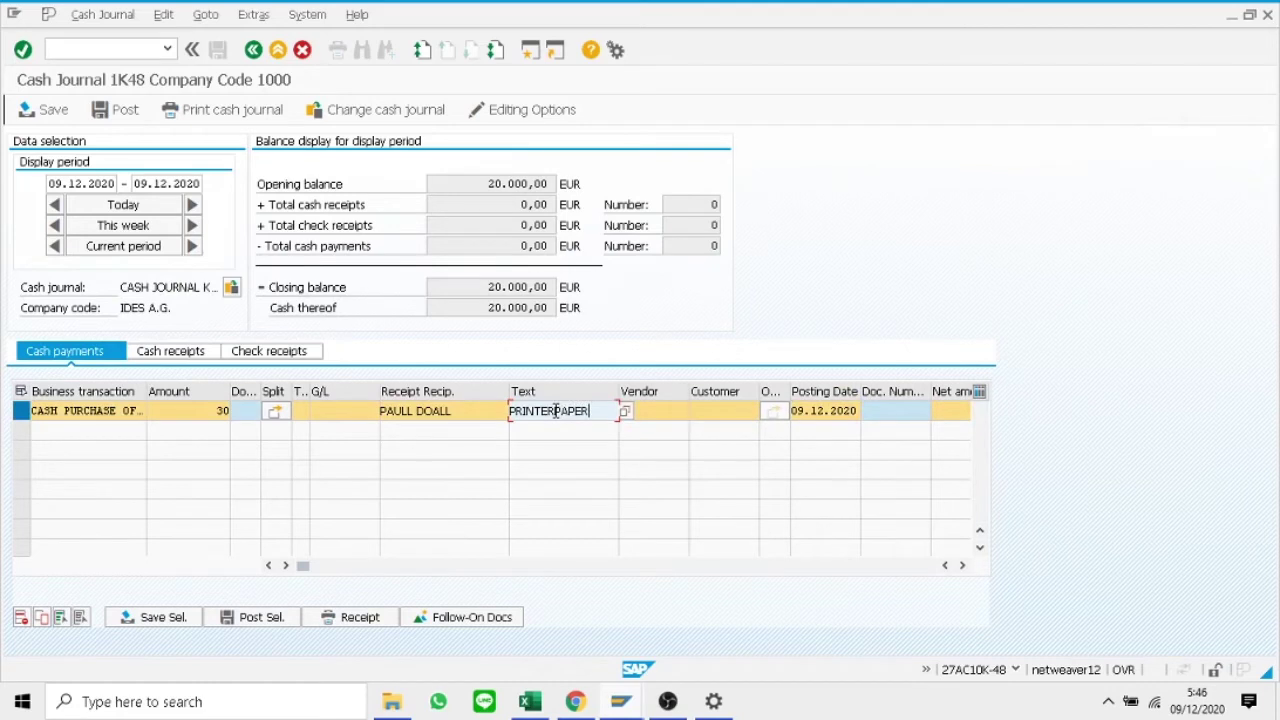
left_click(64, 410)
left_click(632, 414)
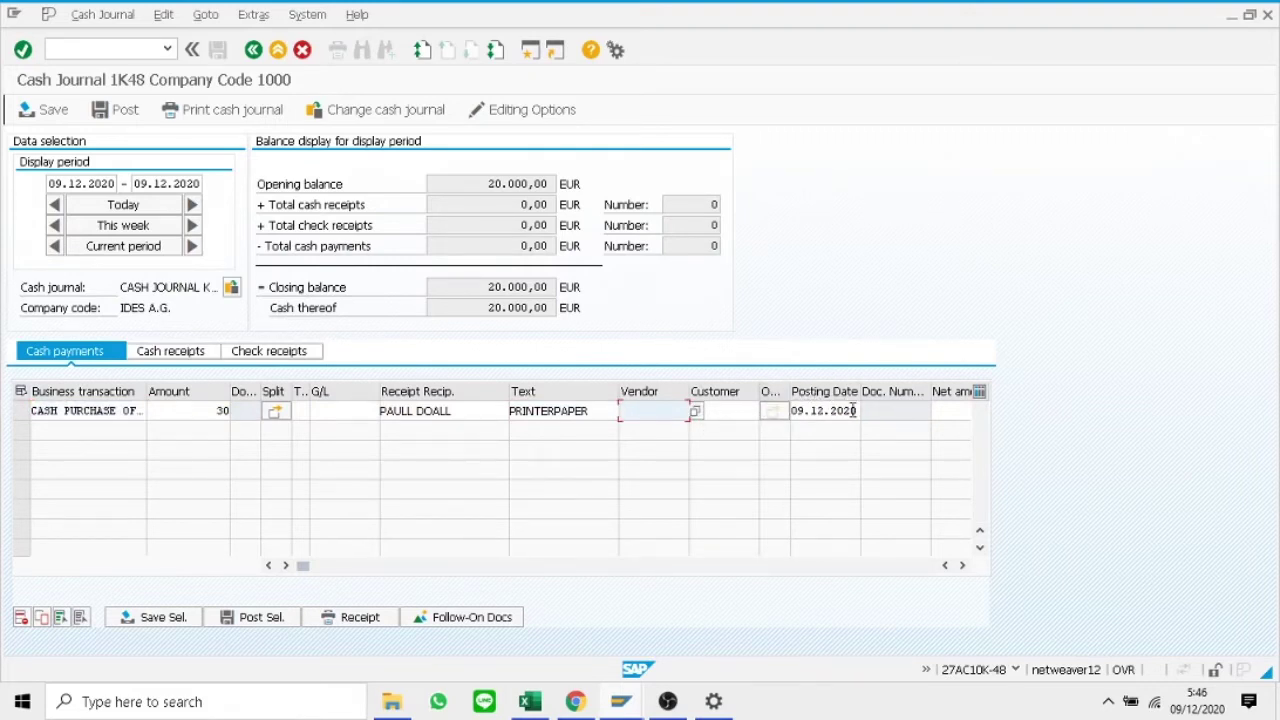
- Assign cost center CC-K48 to the cash purchase payment and save the entry in the cash journal
left_click(962, 566)
left_click(962, 566)
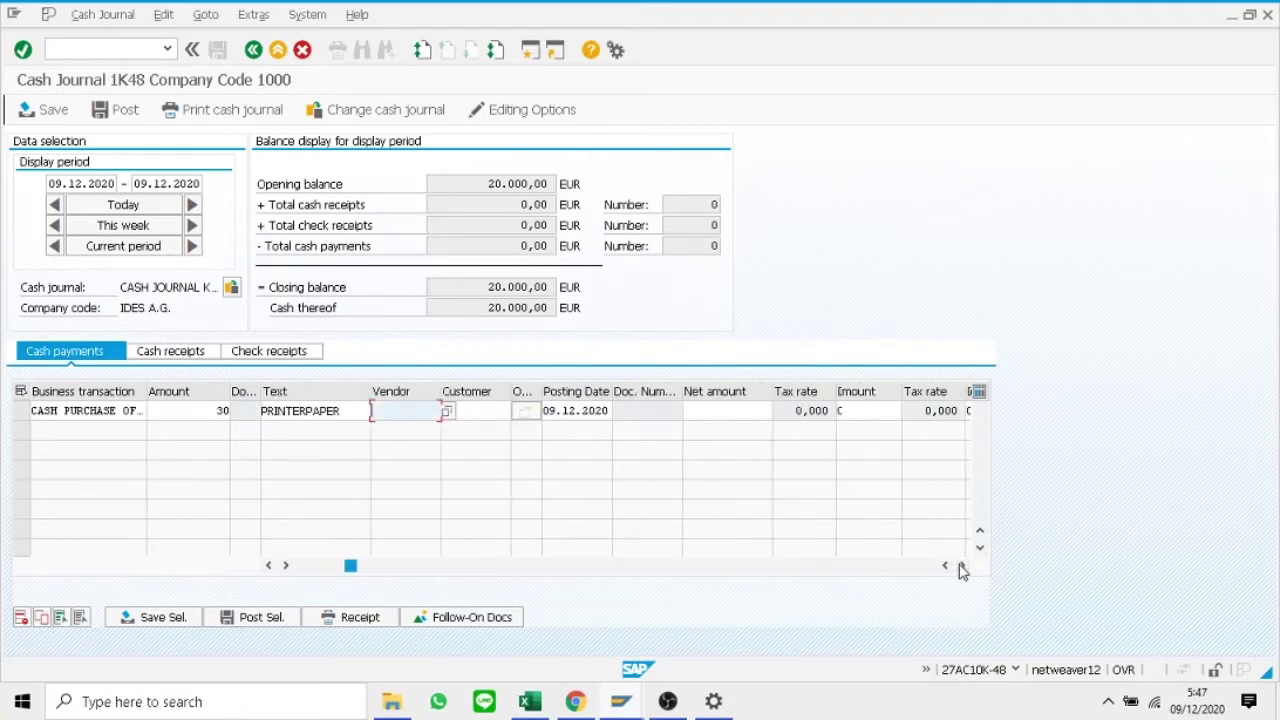
left_click(962, 566)
left_click(962, 566)
left_click(962, 566)
left_click(962, 566)
left_click(962, 566)
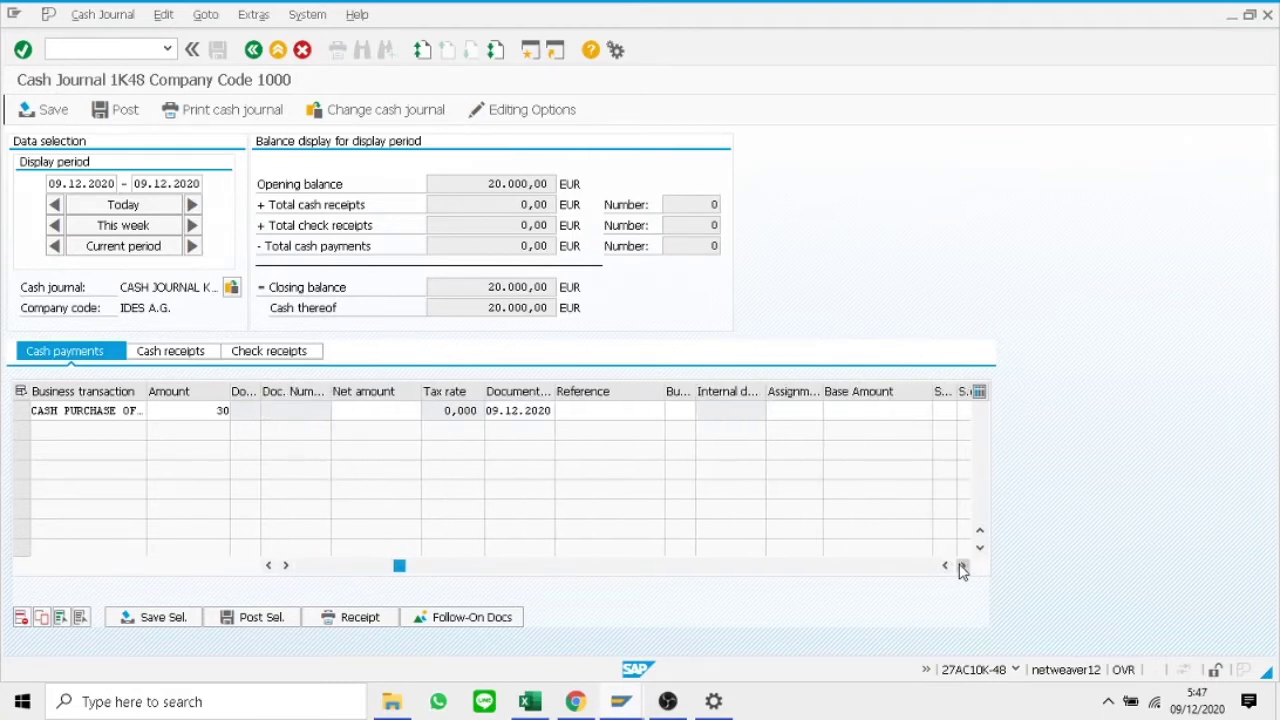
left_click(962, 566)
left_click(962, 566)
left_click(962, 566)
left_click(962, 566)
left_click(962, 566)
left_click(962, 566)
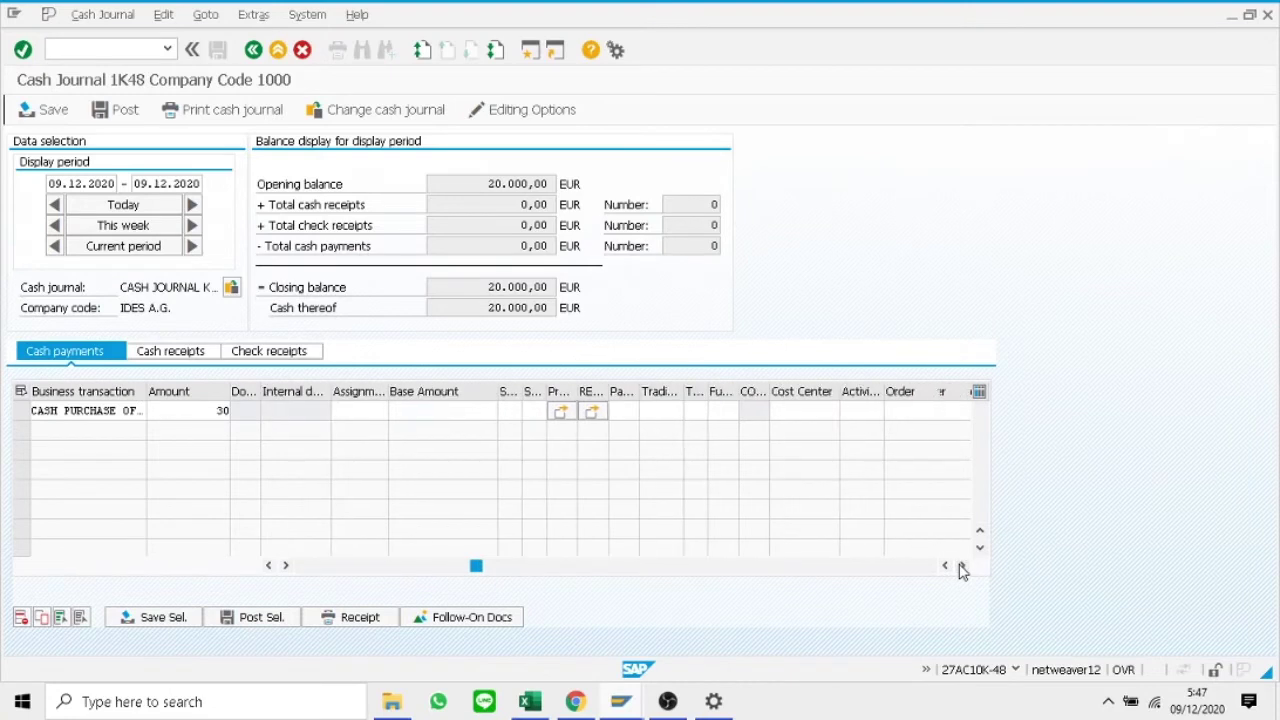
left_click(791, 411)
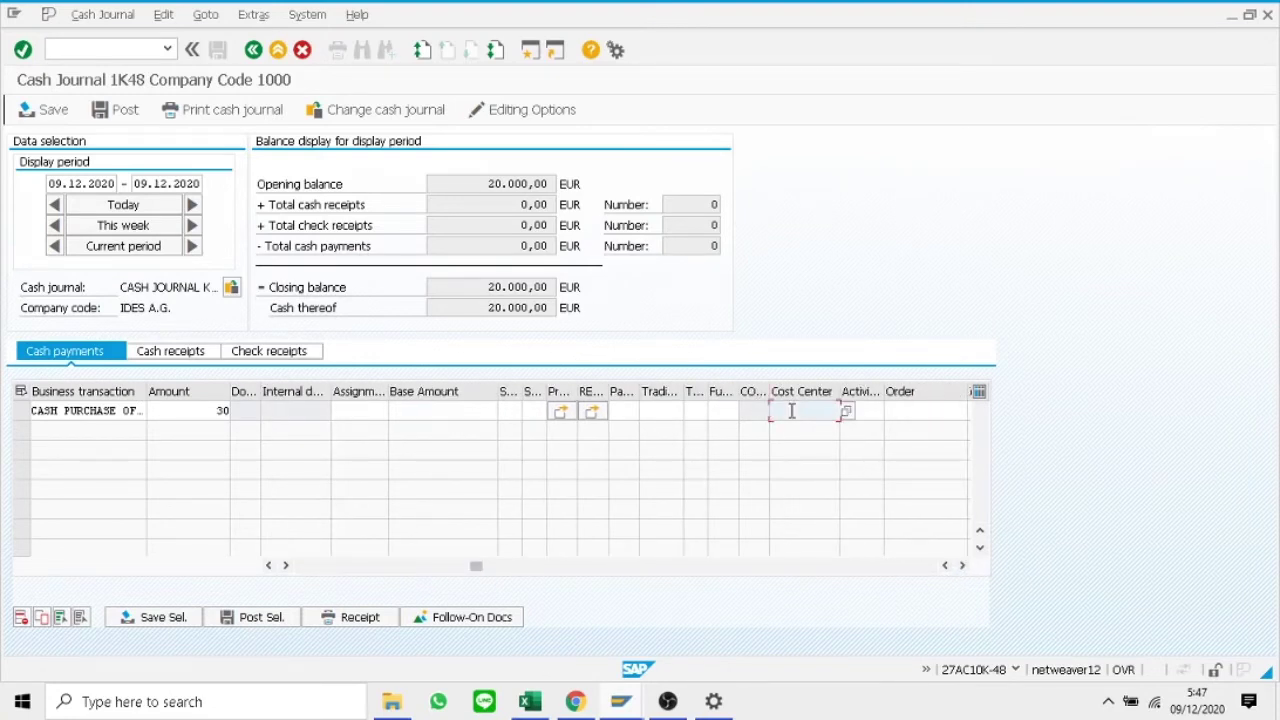
type("cc-k48")
left_click(52, 113)
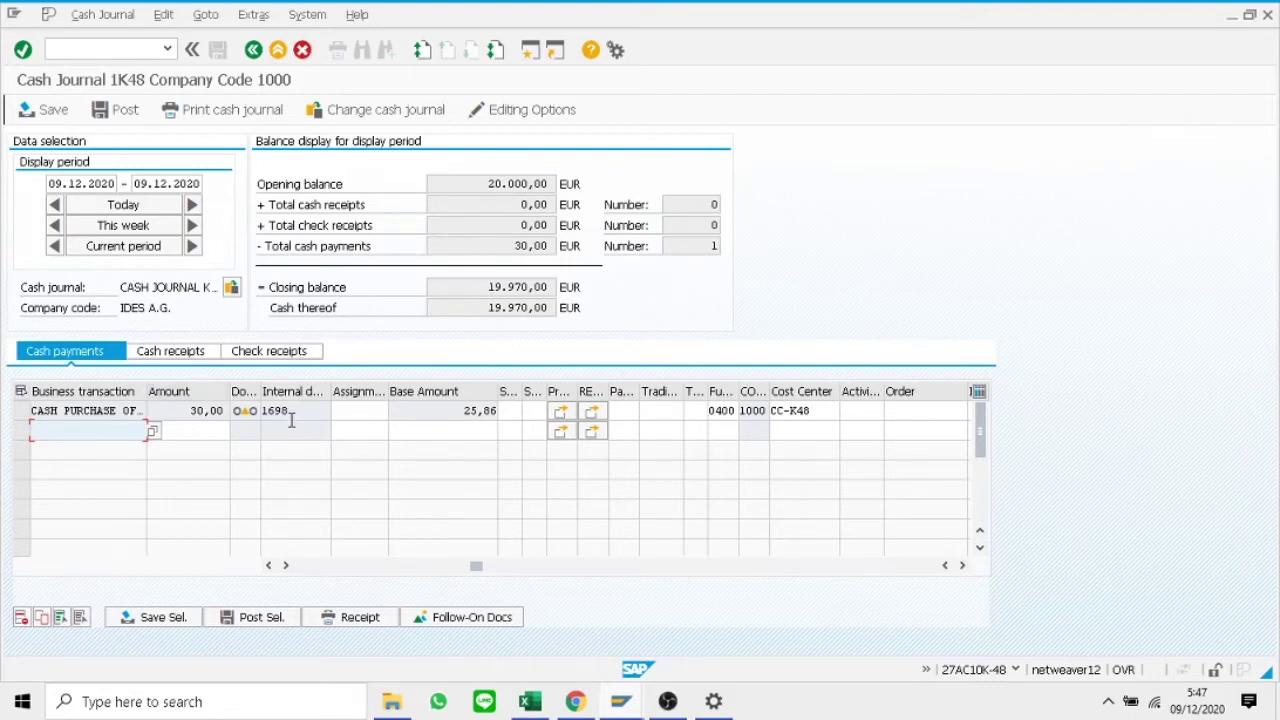
mouse_move(260, 418)
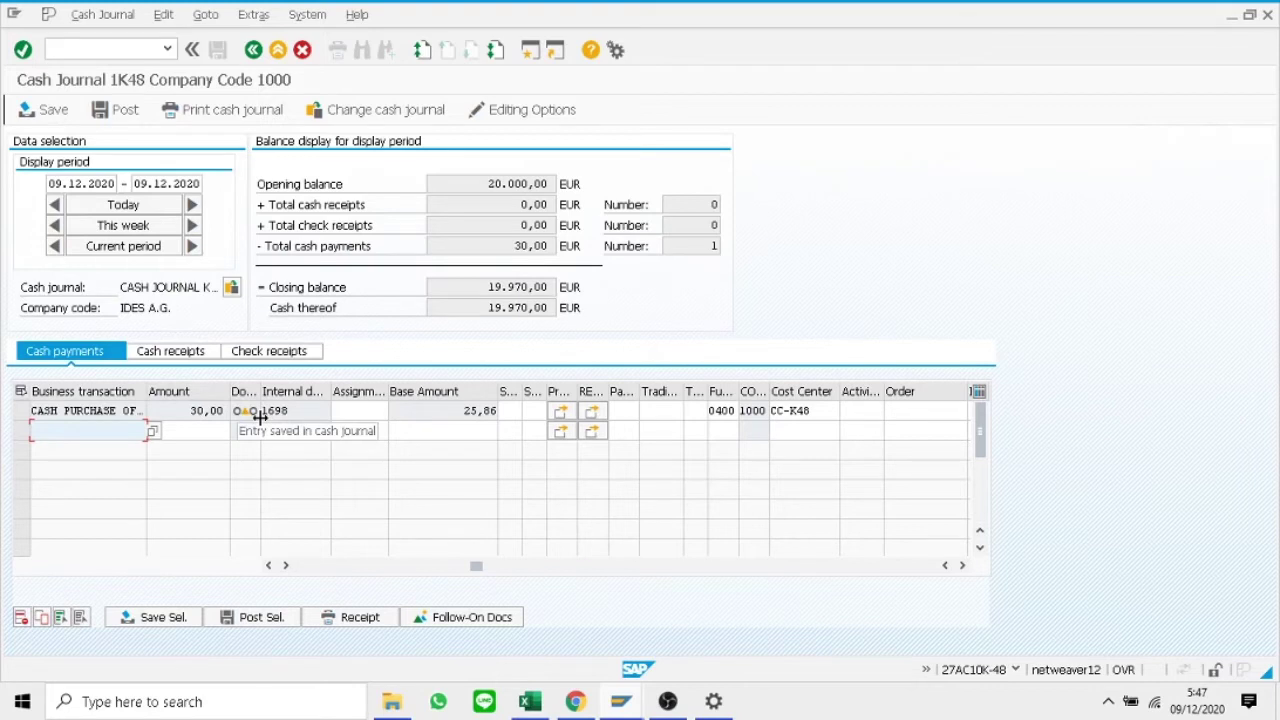
- Preview the receipt for the saved cash purchase, review its payment details down to the signature line, and return to the cash journal
left_click(29, 416)
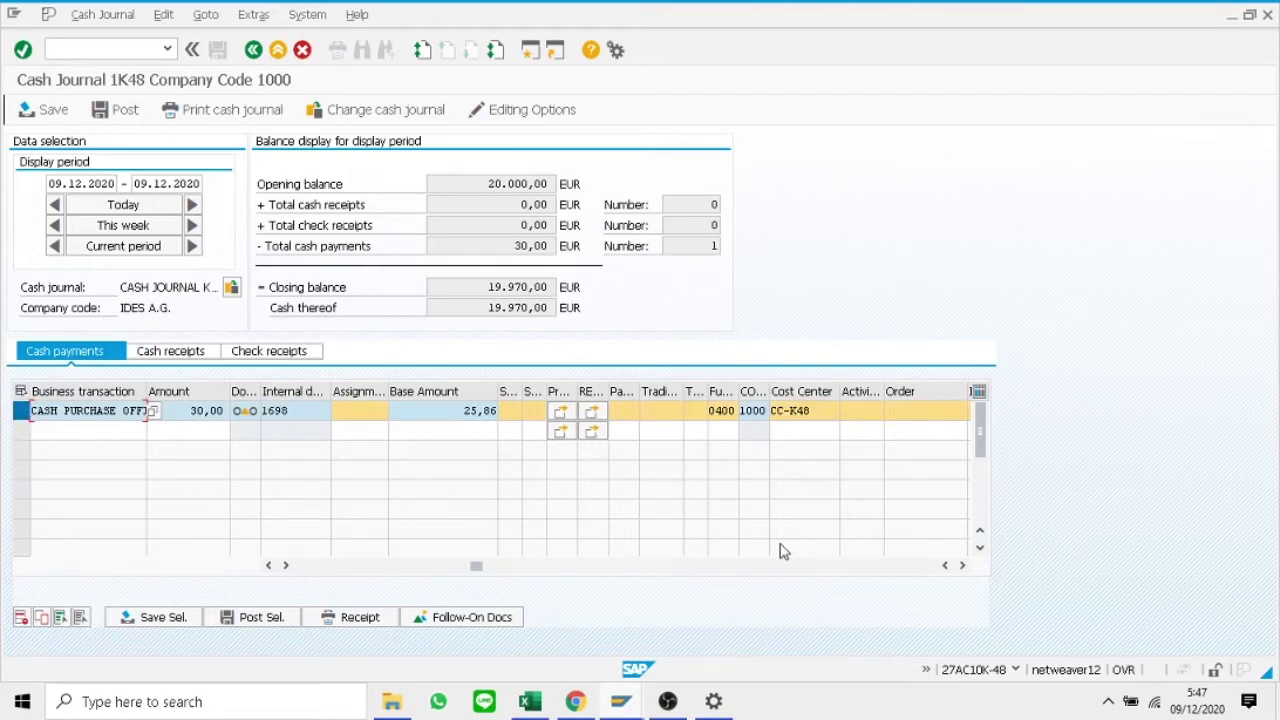
left_click(352, 620)
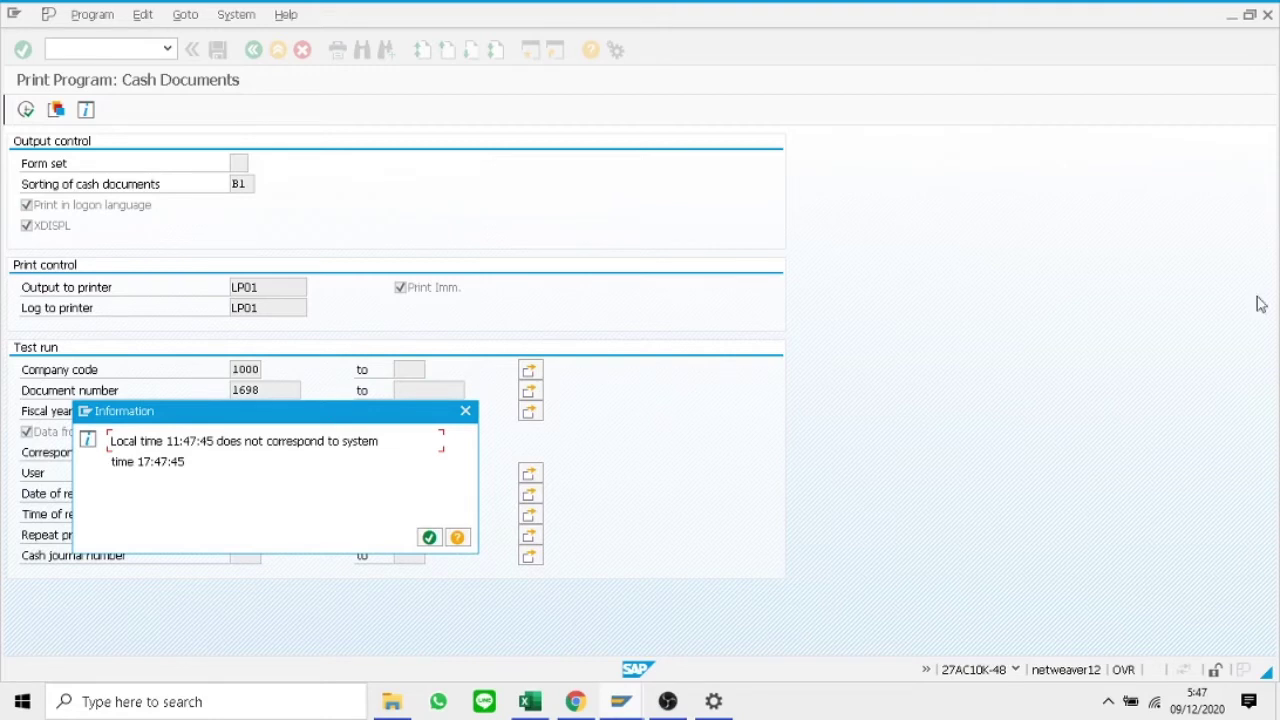
left_click(428, 537)
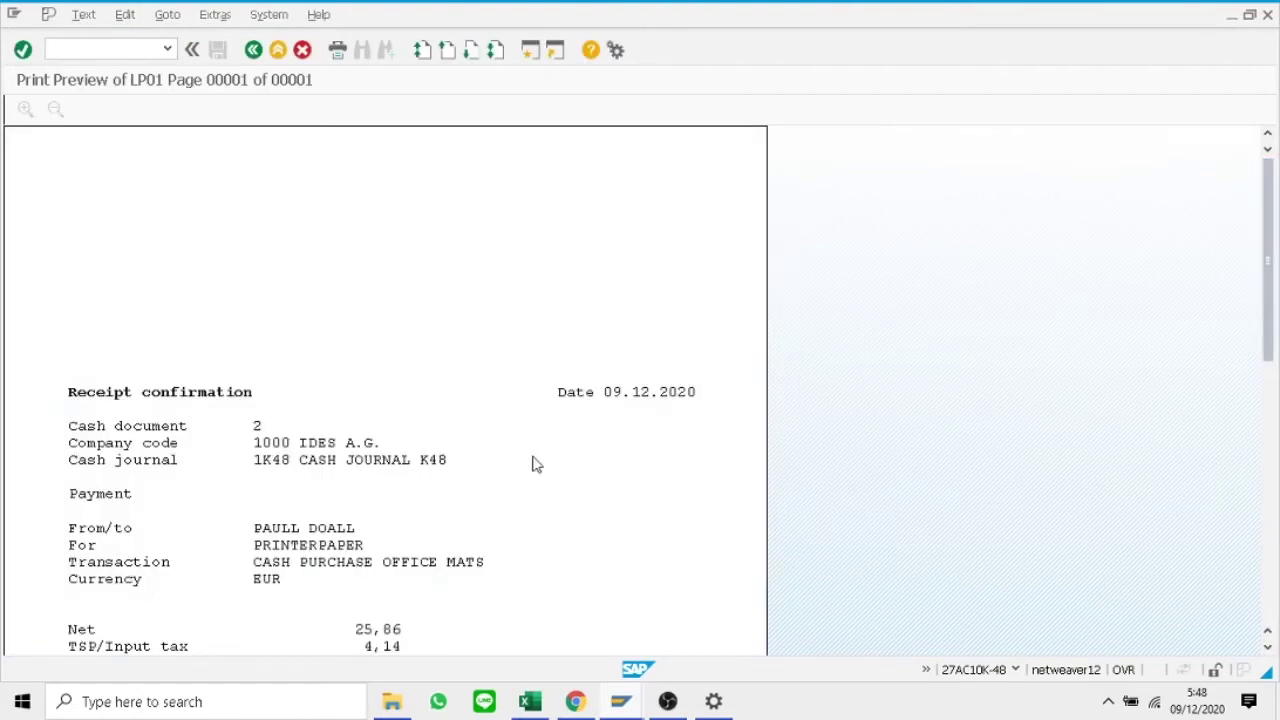
scroll(526, 431, "down", 2)
scroll(530, 434, "down", 4)
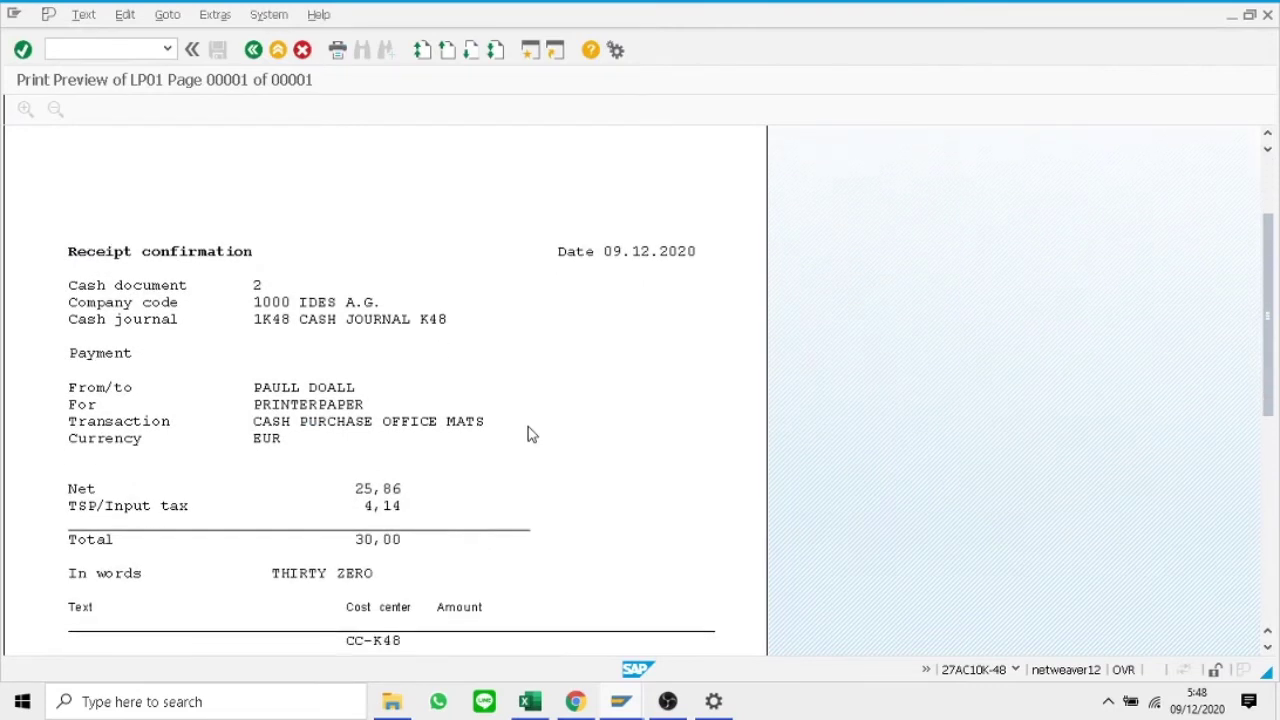
scroll(530, 434, "down", 1)
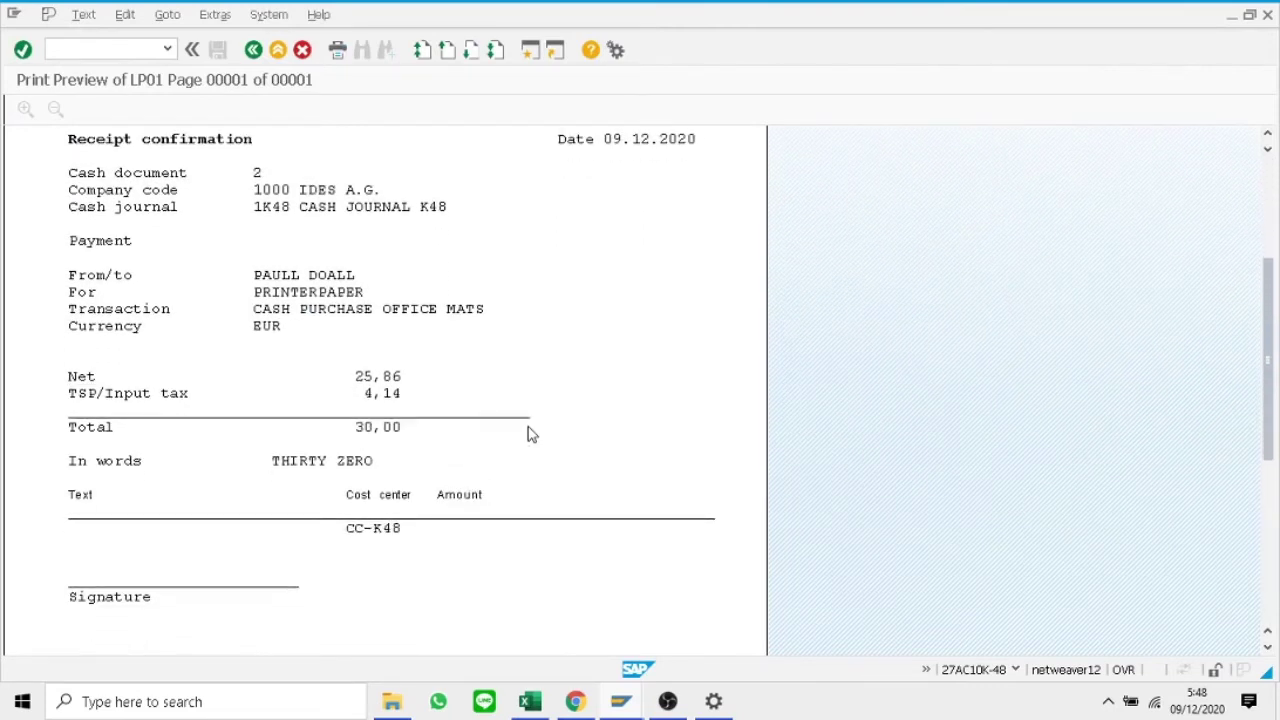
scroll(530, 434, "down", 2)
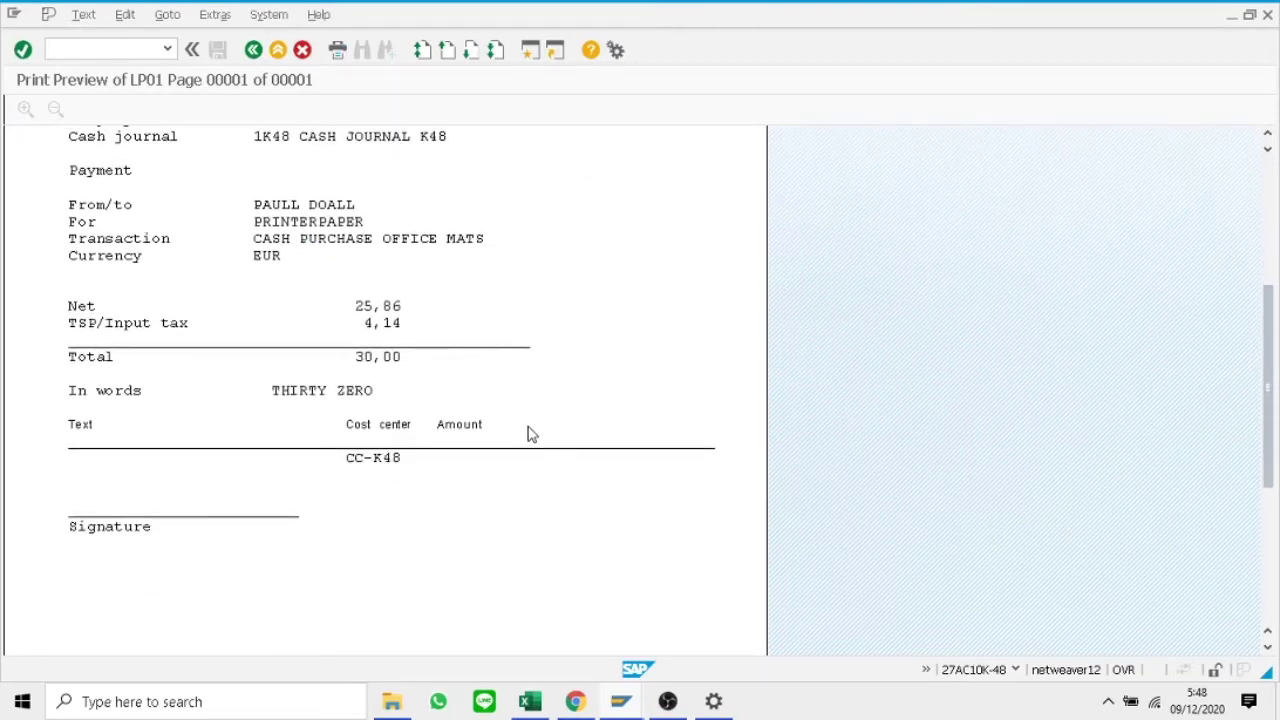
scroll(531, 434, "up", 3)
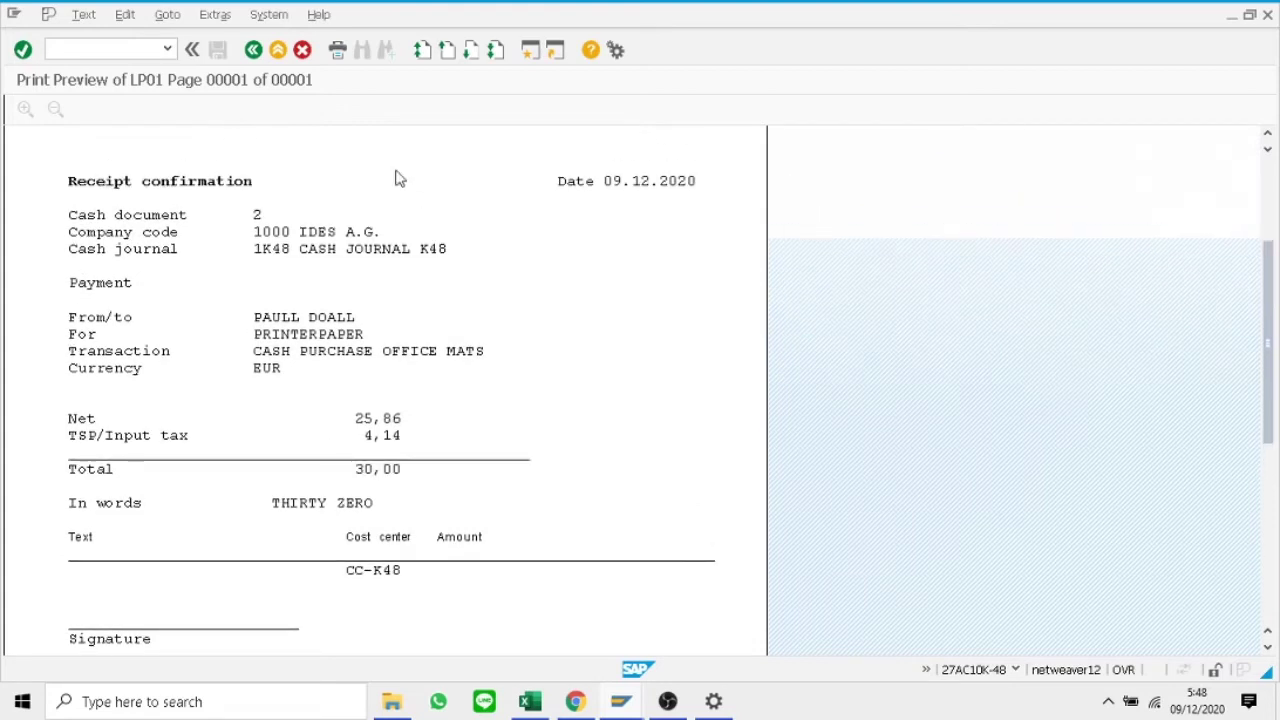
left_click(253, 51)
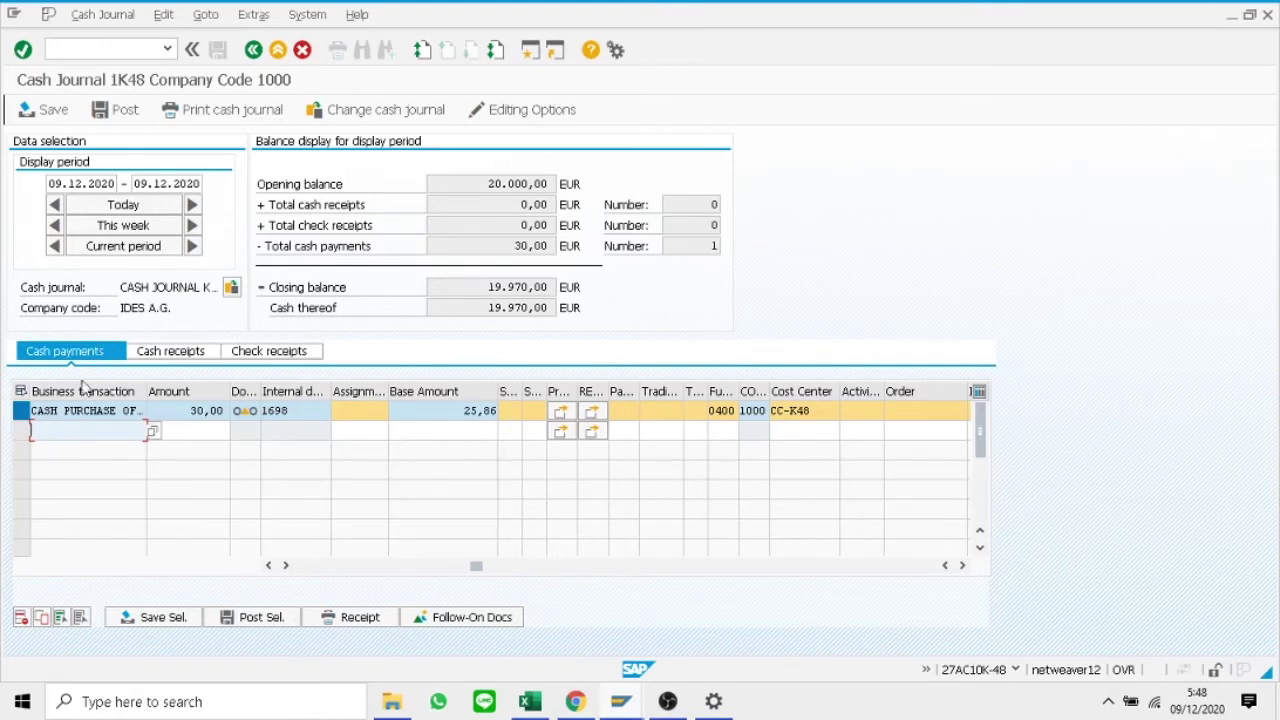
- Look up CASH TRANSFER TO BANK and choose it as the business transaction of the second cash payment
left_click(22, 411)
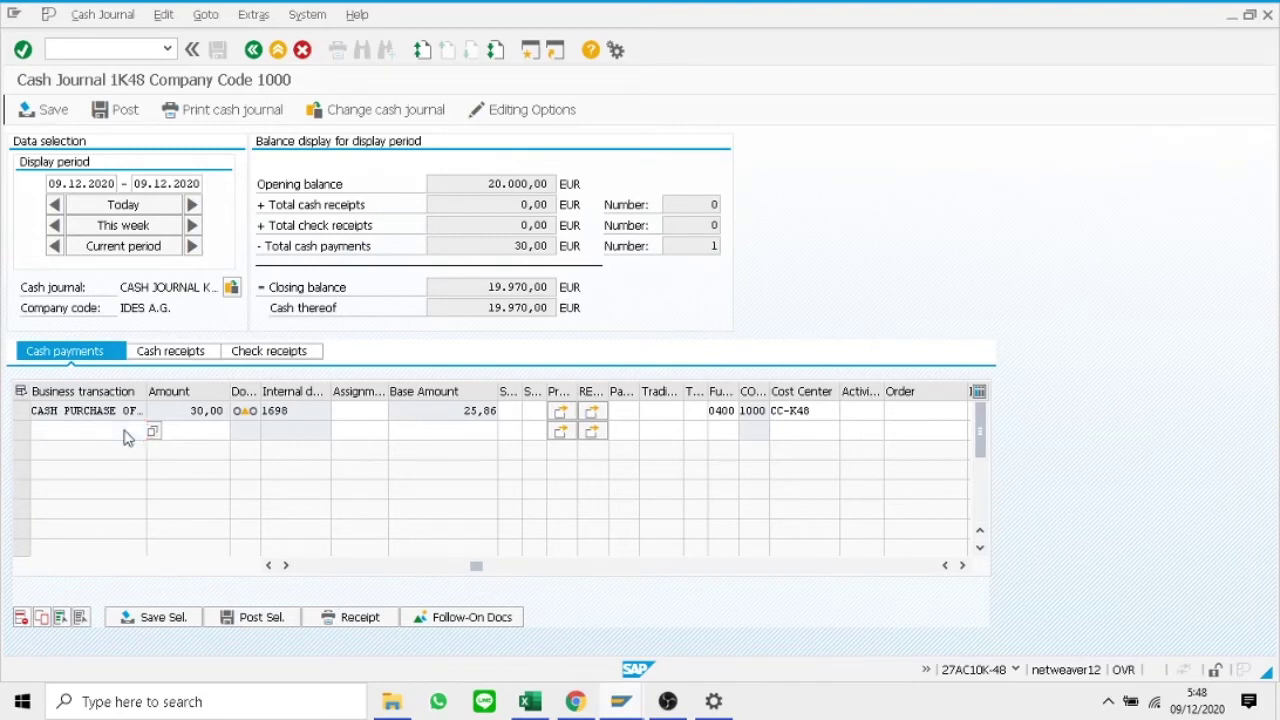
key("F4")
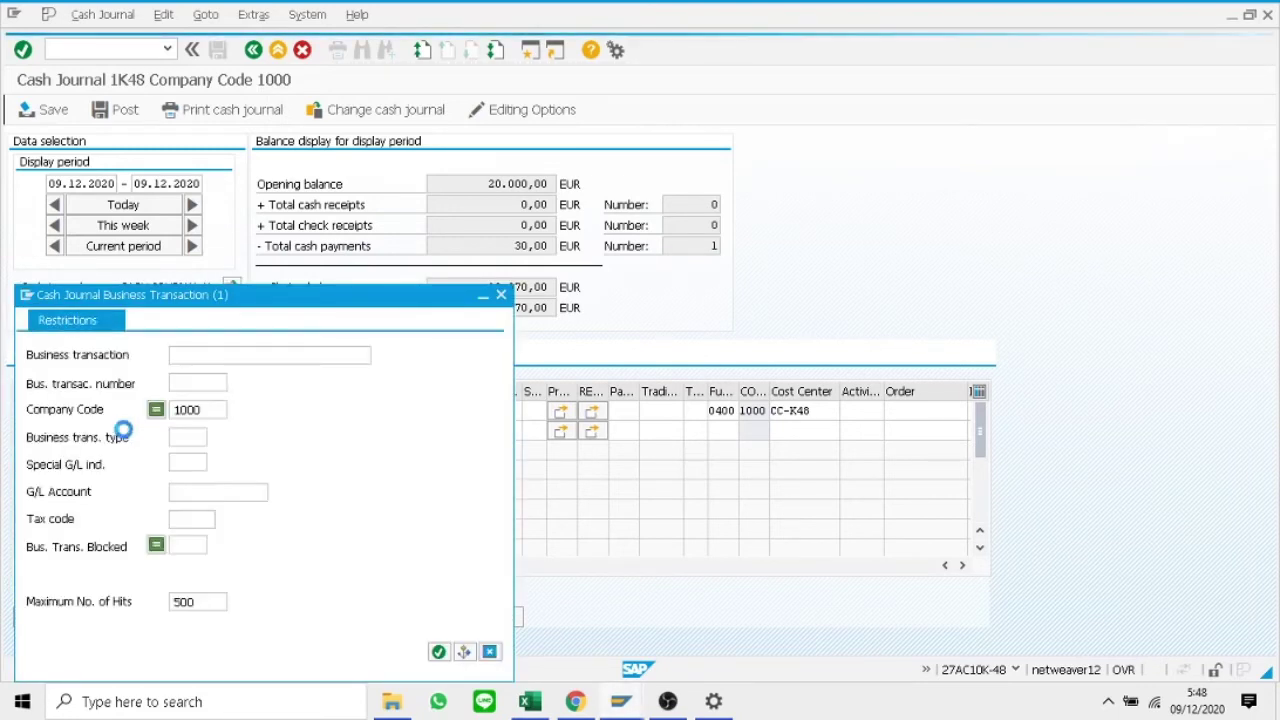
left_click(273, 355)
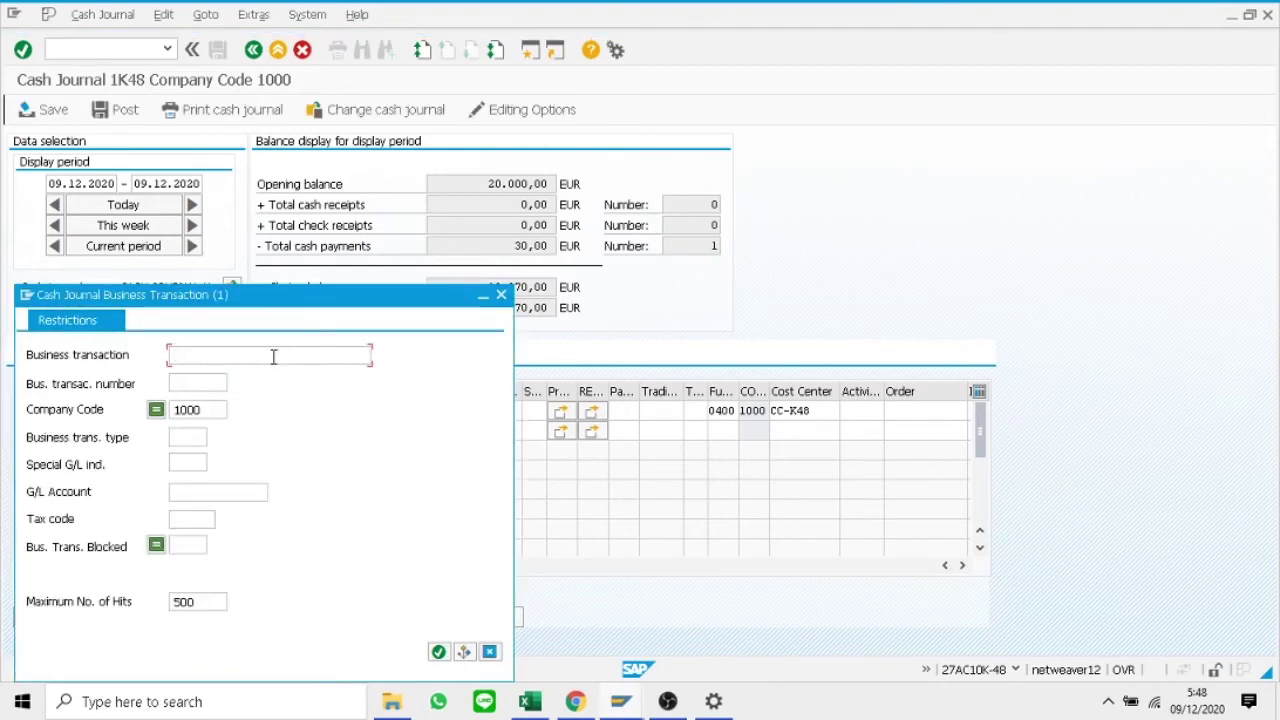
type("CASH ")
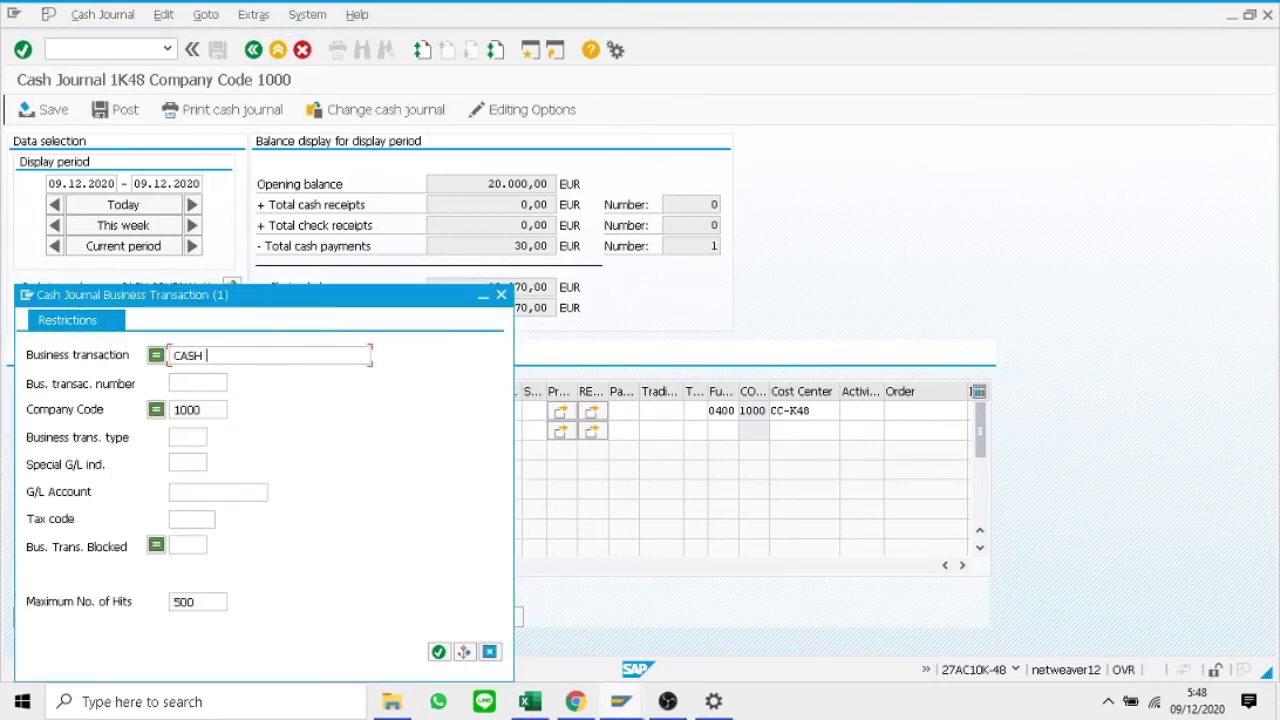
type("TRANSFE")
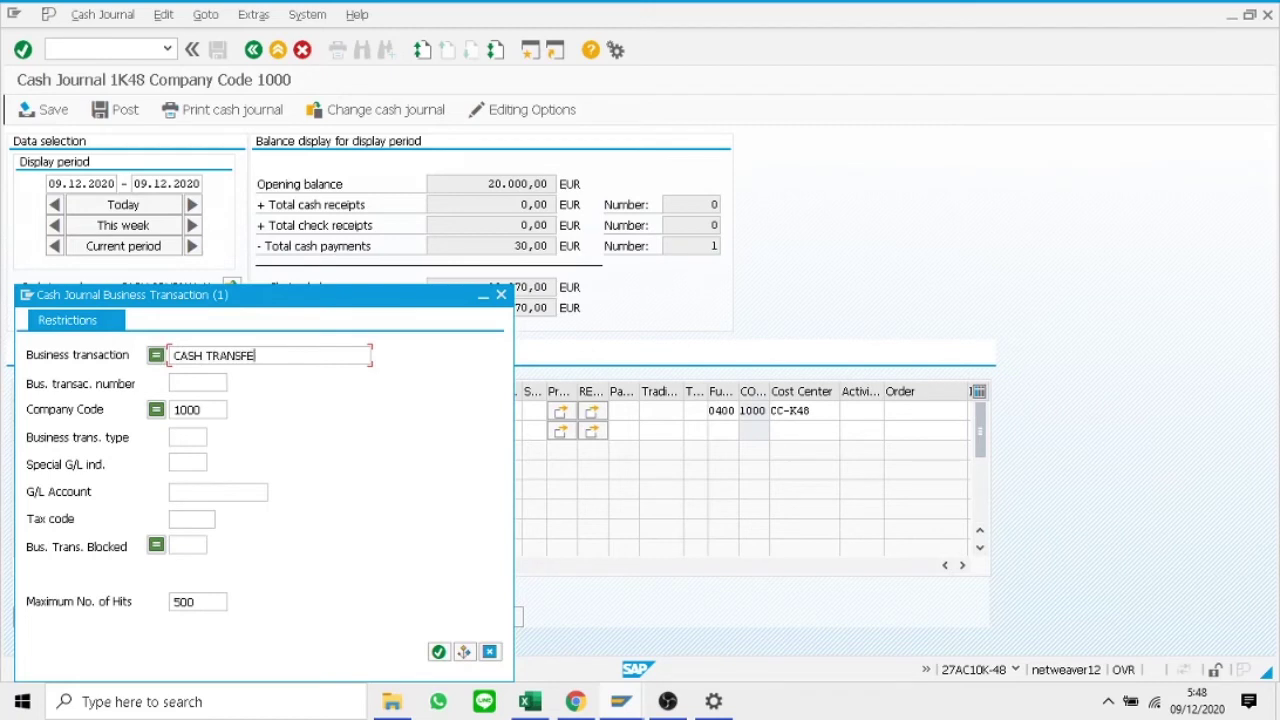
type("R TO BANK")
key("Return")
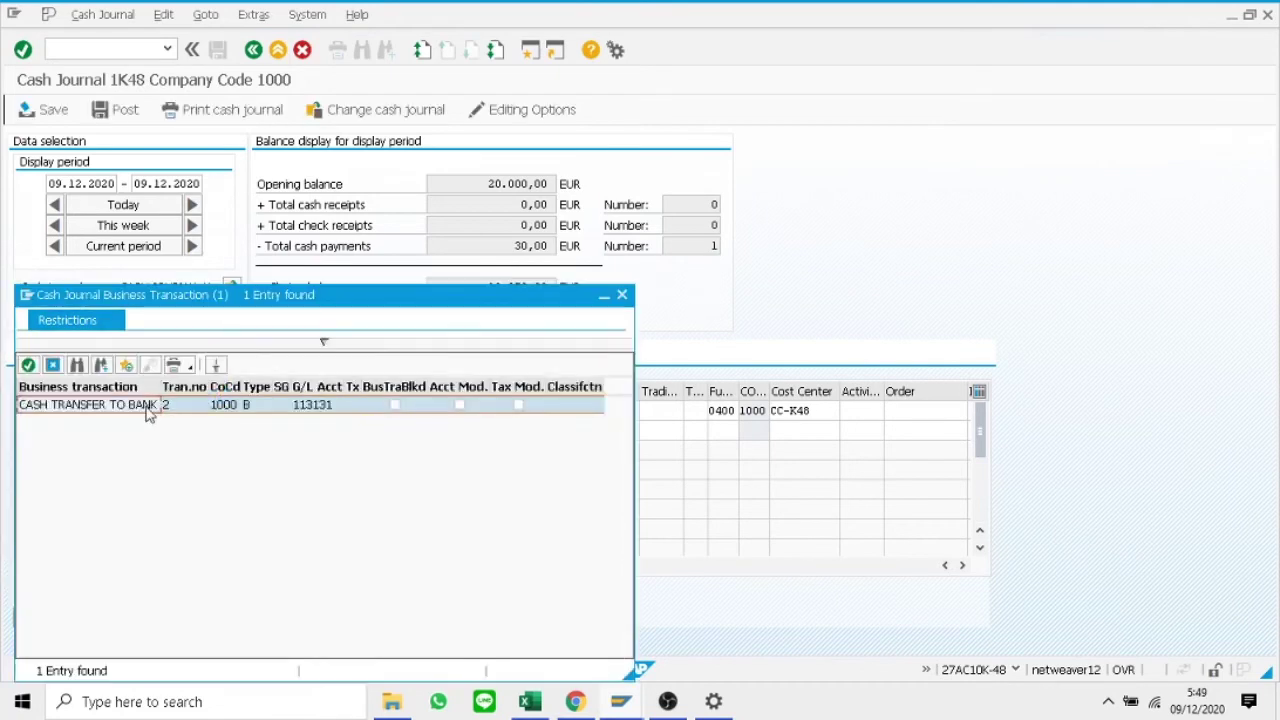
double_click(148, 413)
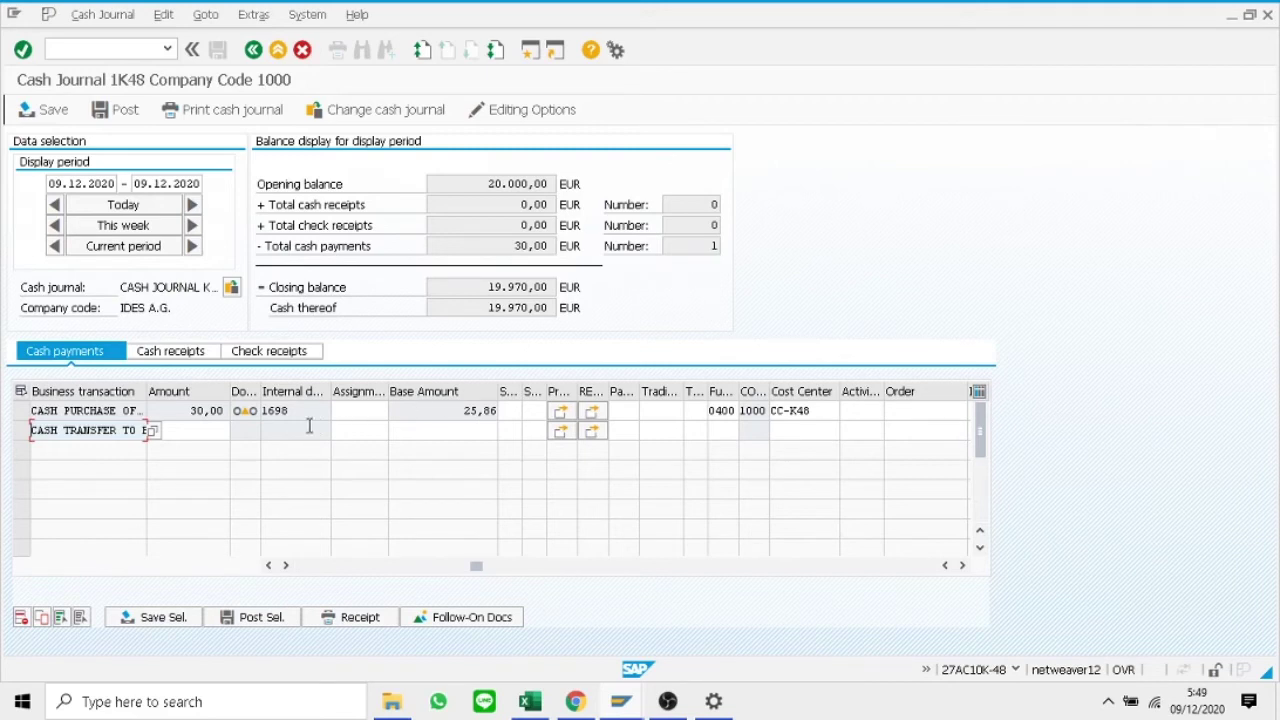
- Enter an amount of 30 for the cash transfer to bank and save the entry
left_click(226, 430)
type("30")
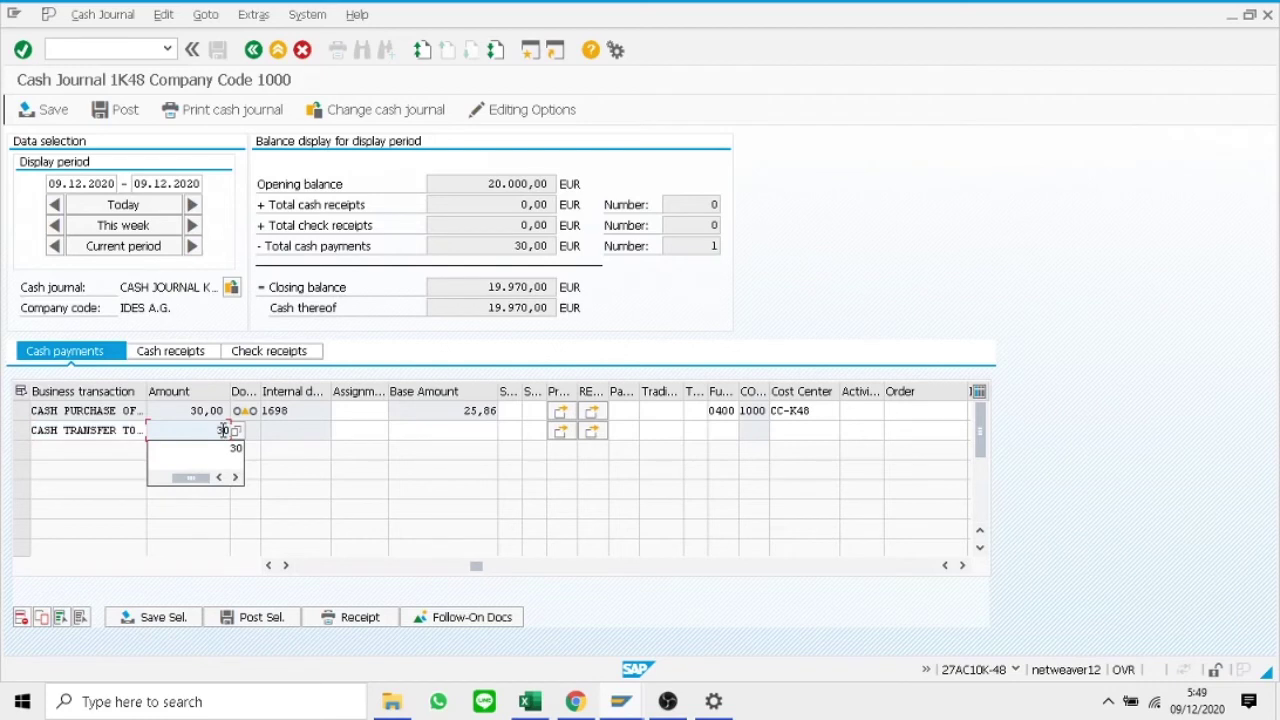
left_click(24, 411)
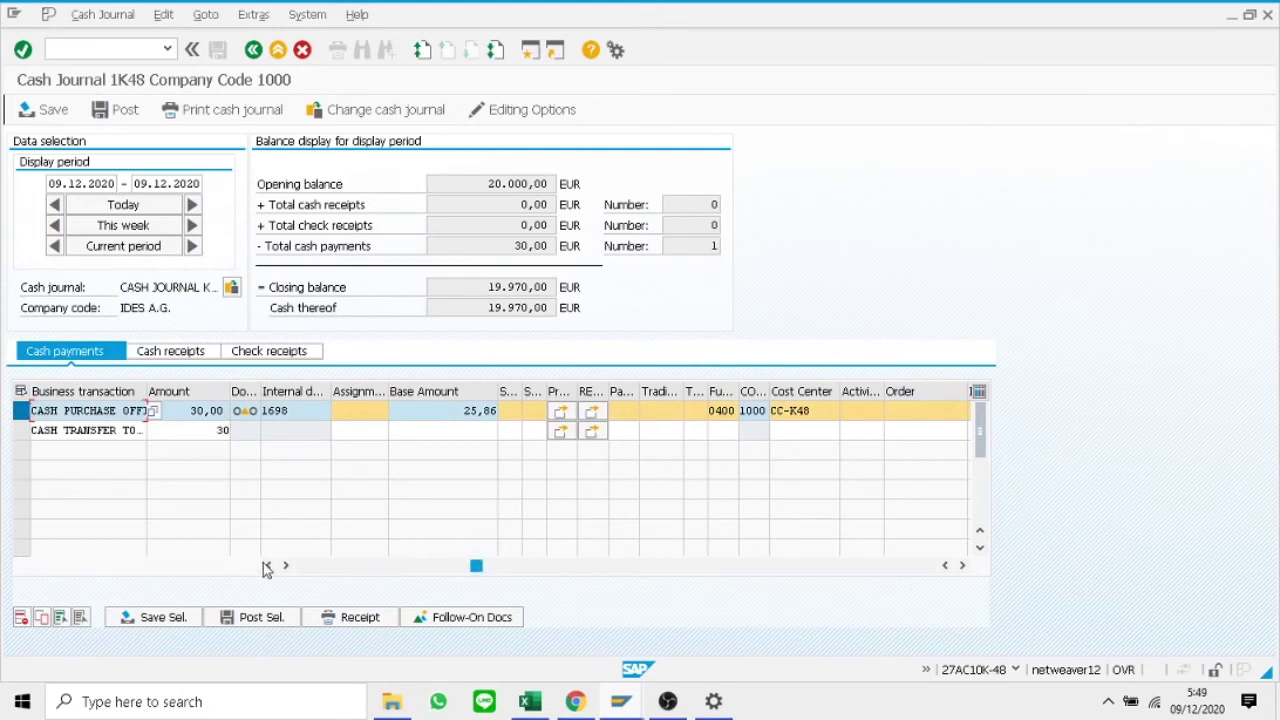
left_click(53, 118)
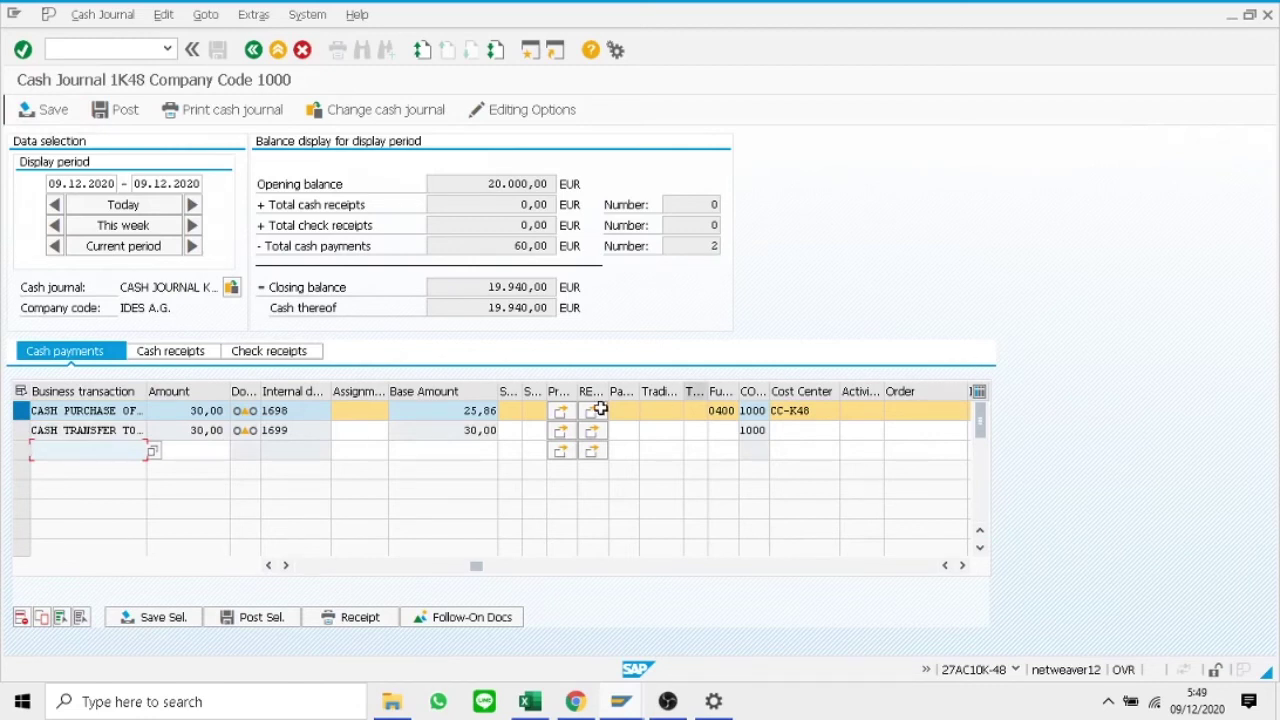
- Post both saved cash journal payments, the cash purchase and the cash transfer to bank, acknowledging the account information messages
left_click(115, 112)
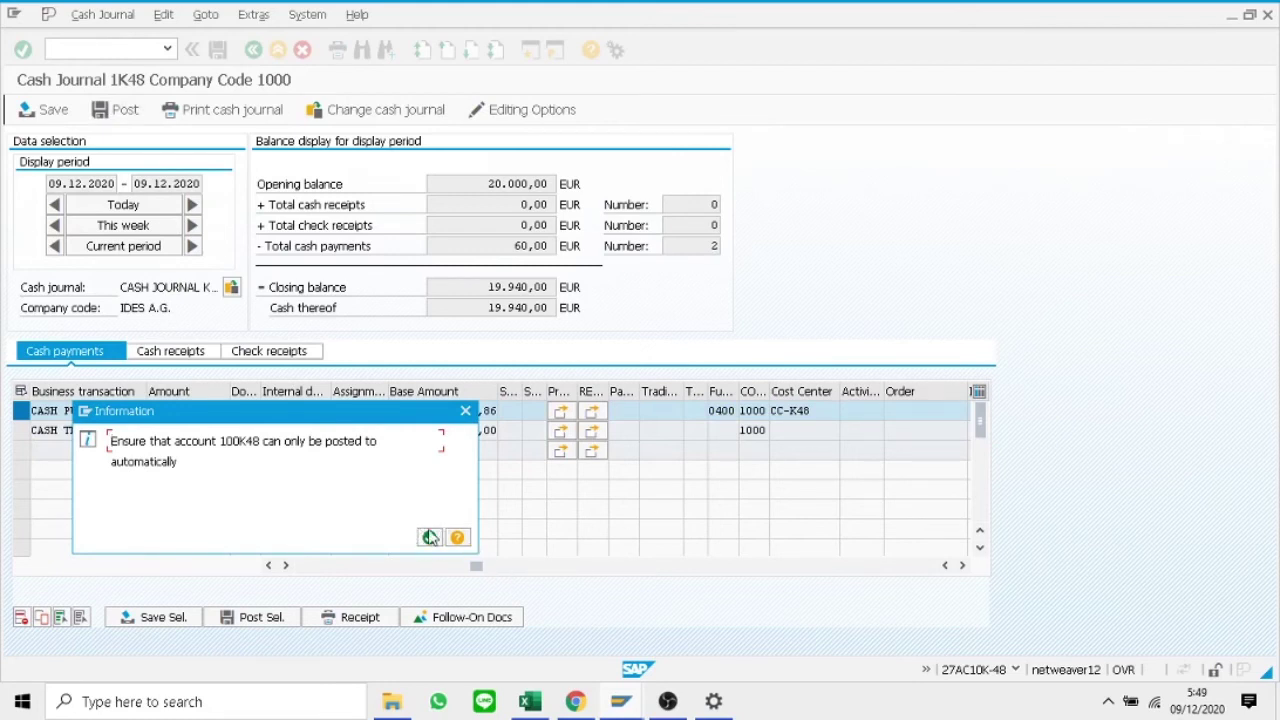
left_click(430, 538)
left_click(430, 538)
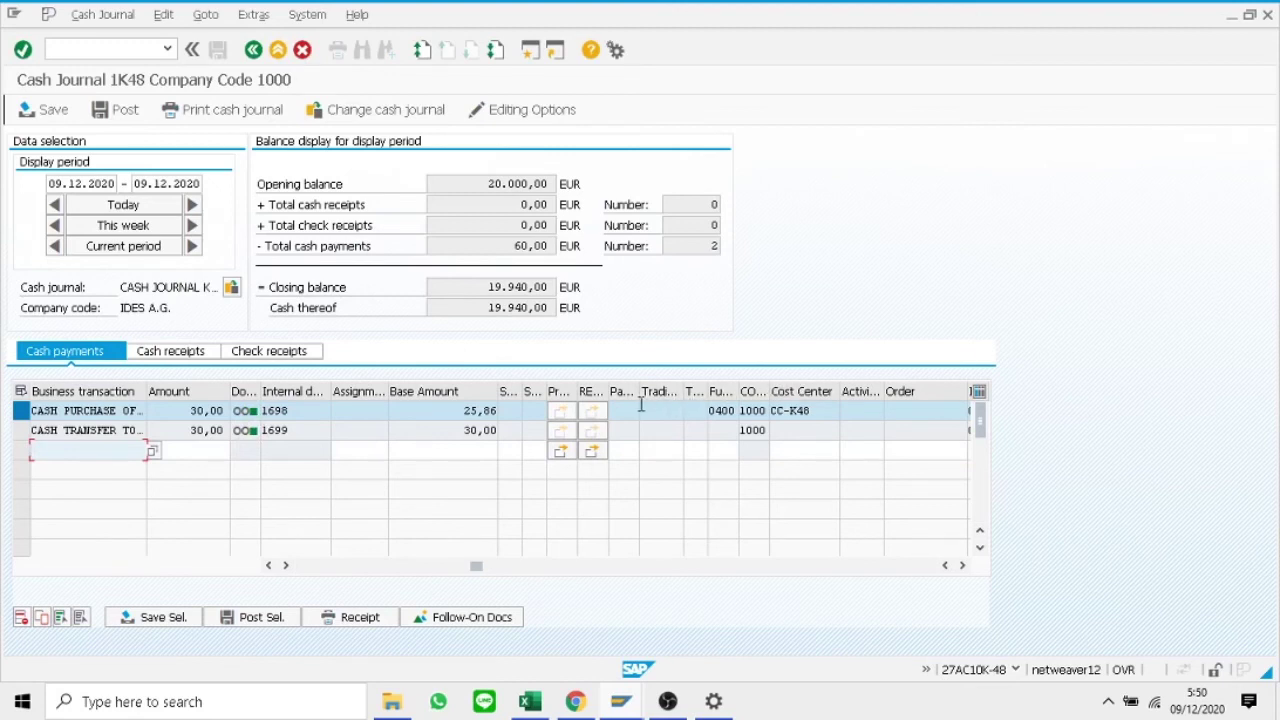
- Select only the cash transfer to bank payment and display the accounting document among its follow-on documents
left_click(20, 430, "ctrl")
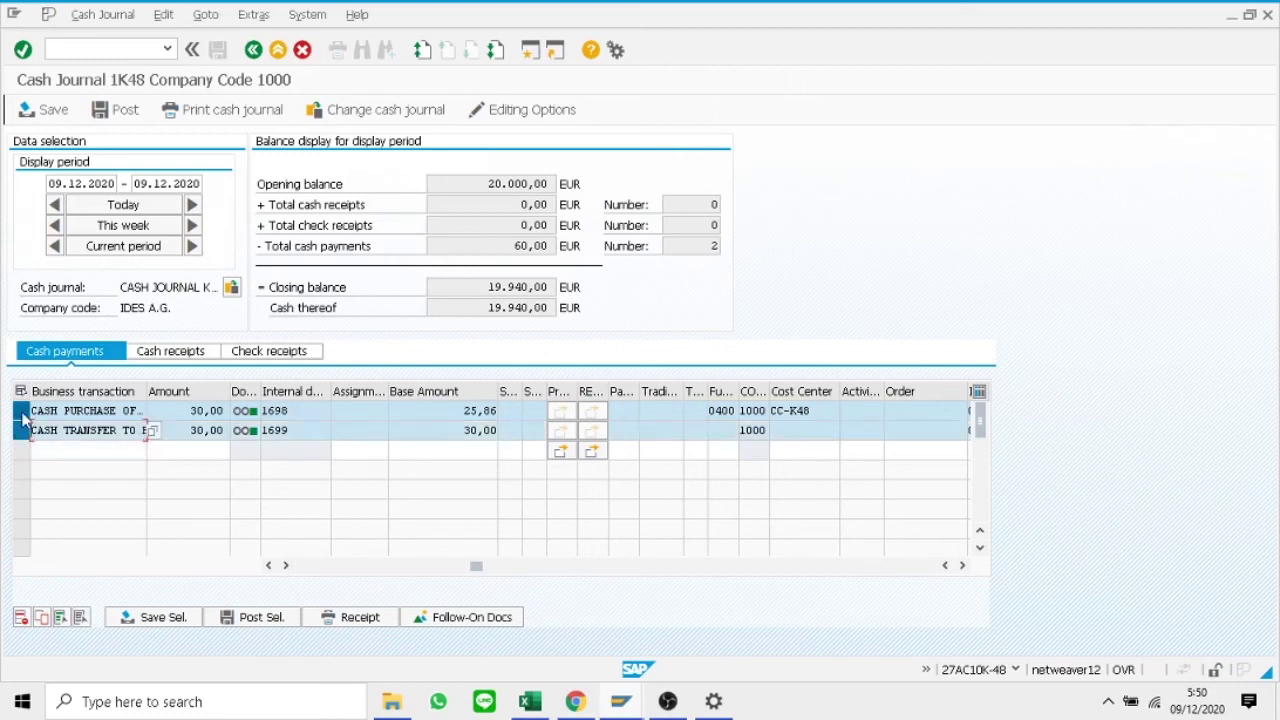
left_click(20, 412, "ctrl")
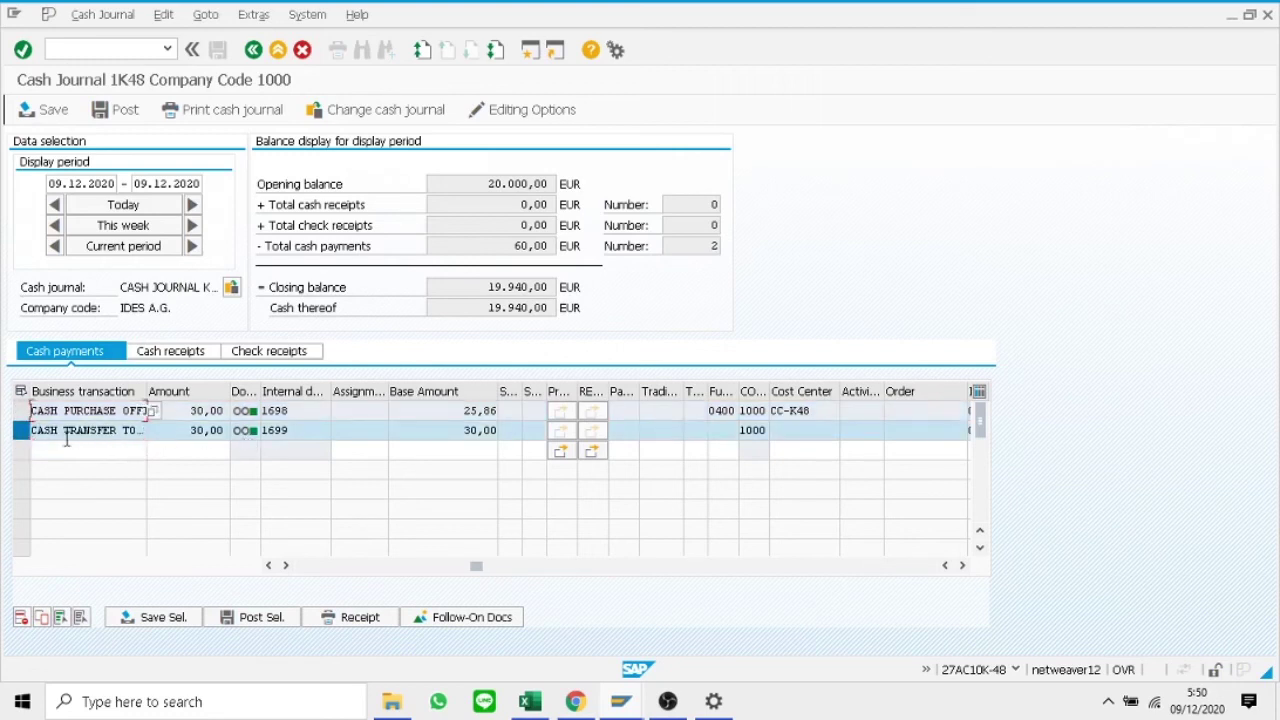
left_click(73, 433)
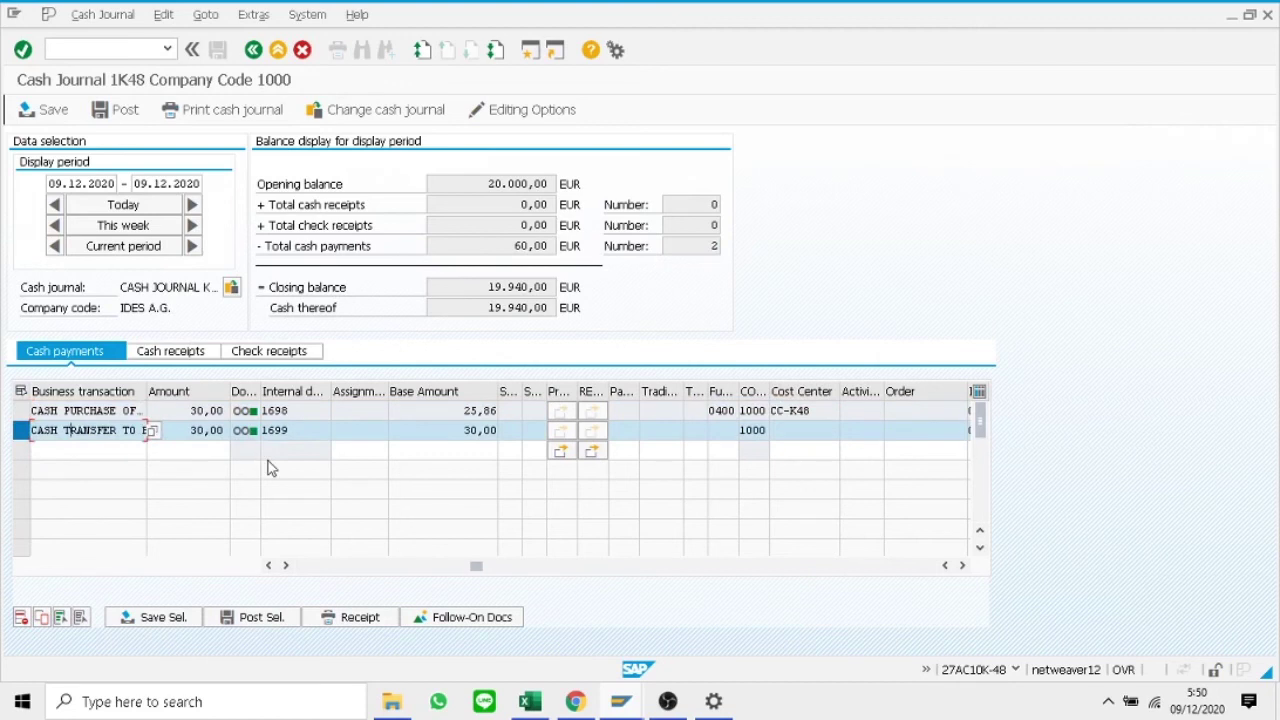
left_click(476, 621)
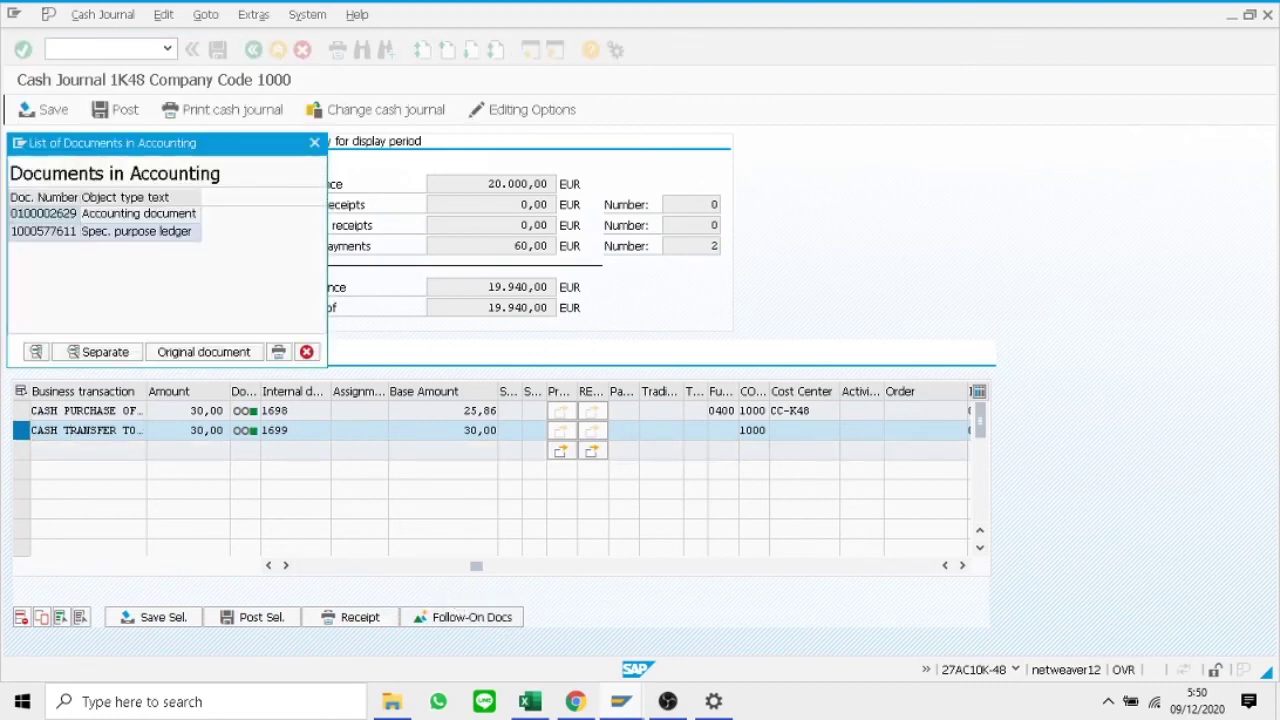
left_click(174, 217)
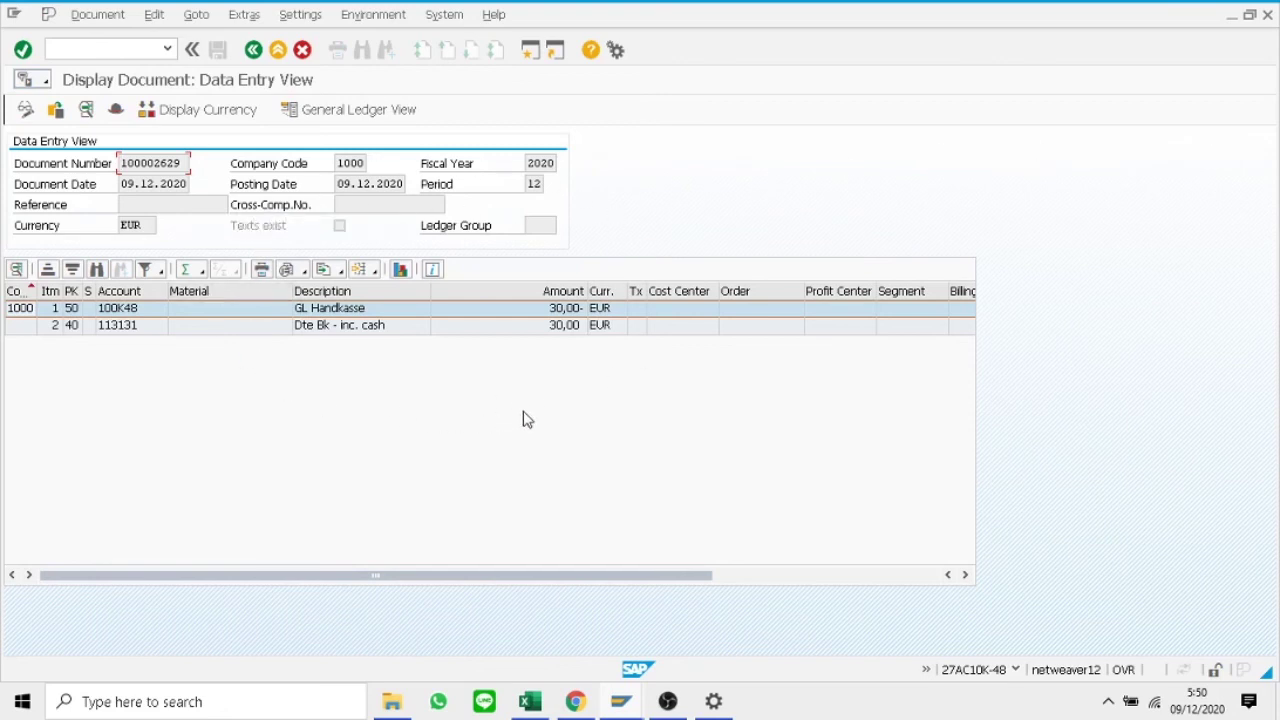
- Leave the accounting document display by ending the transaction with the command /n
left_click(135, 47)
type("/n")
key("Return")
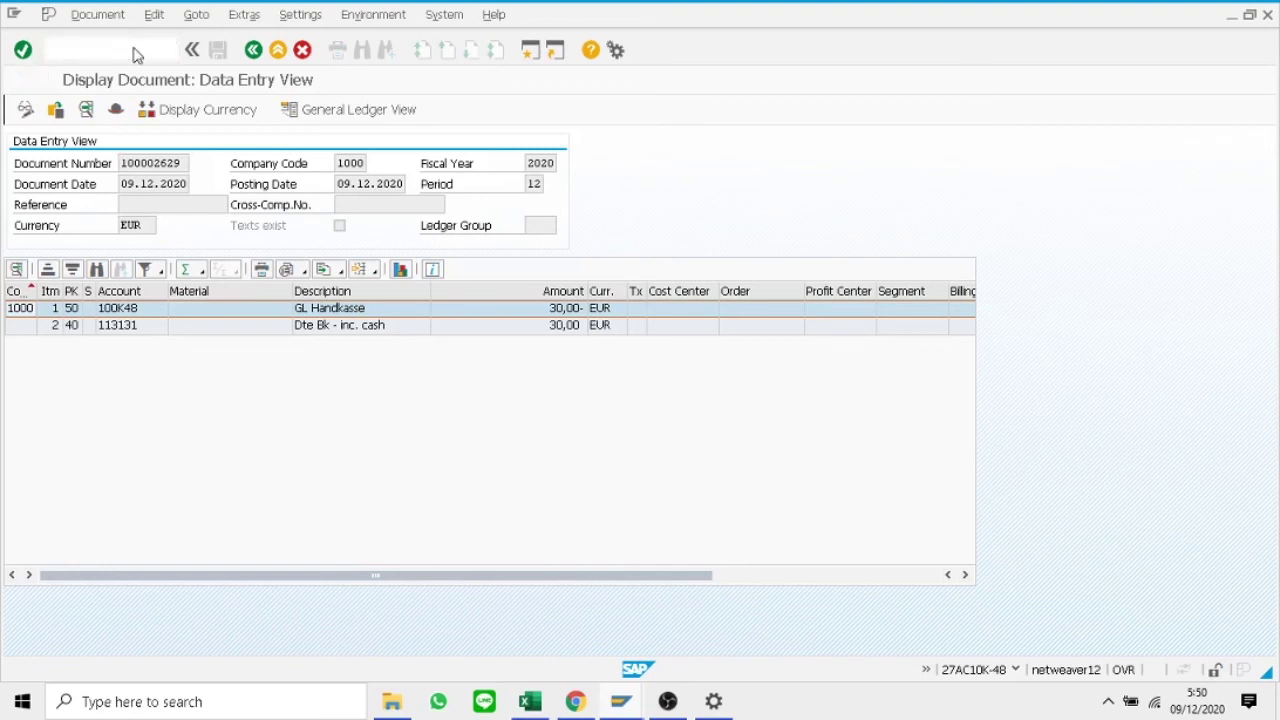